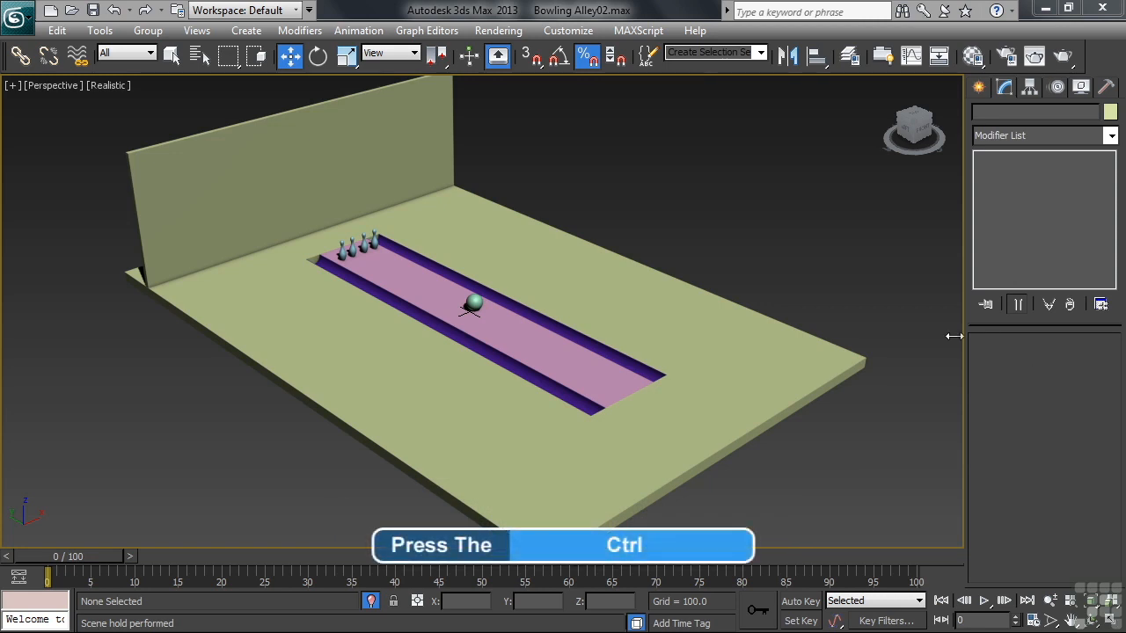
- Select the back wall and the floor together and hide them, leaving the lane, gutters, pins and ball
{"action": "left_click", "coordinate": [421, 135], "text": "ctrl"}
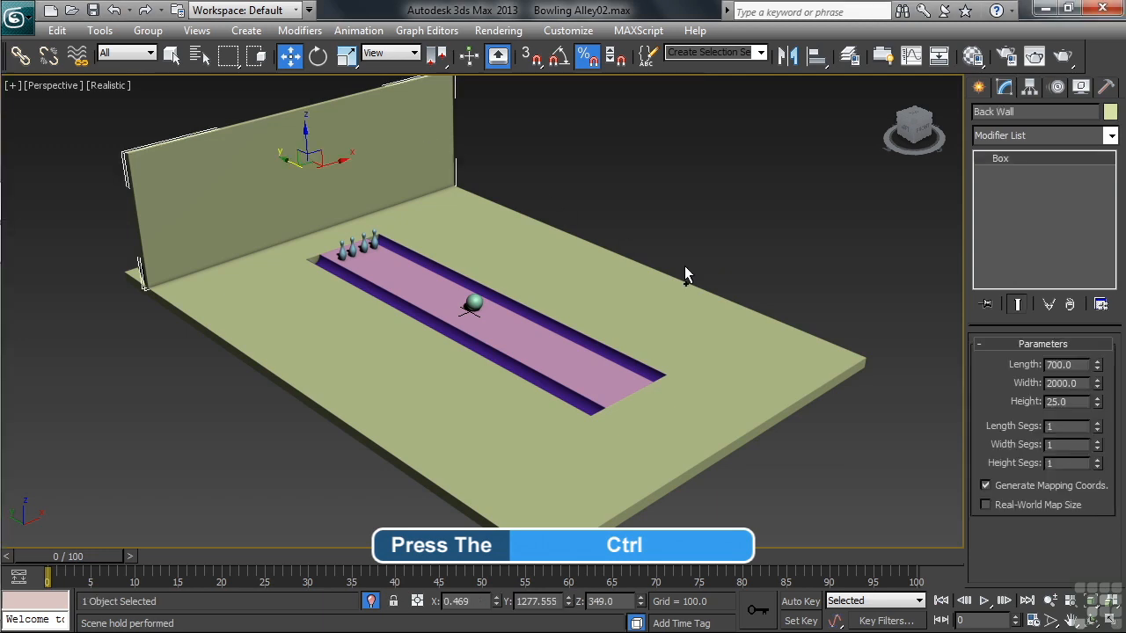
{"action": "left_click", "coordinate": [778, 332], "text": "ctrl"}
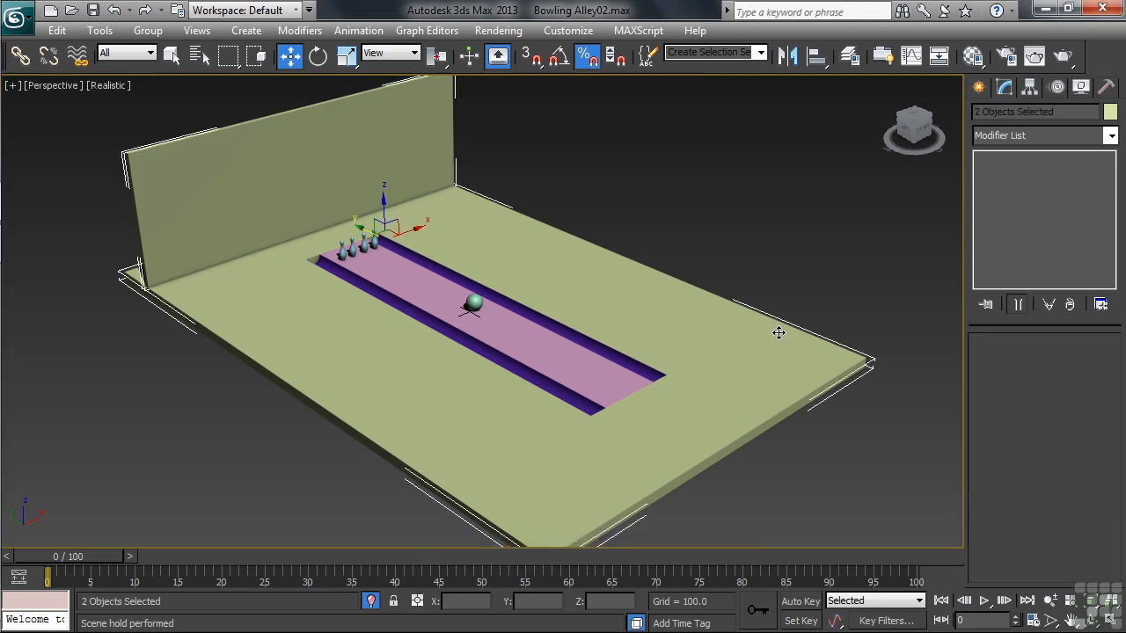
{"action": "right_click", "coordinate": [778, 333]}
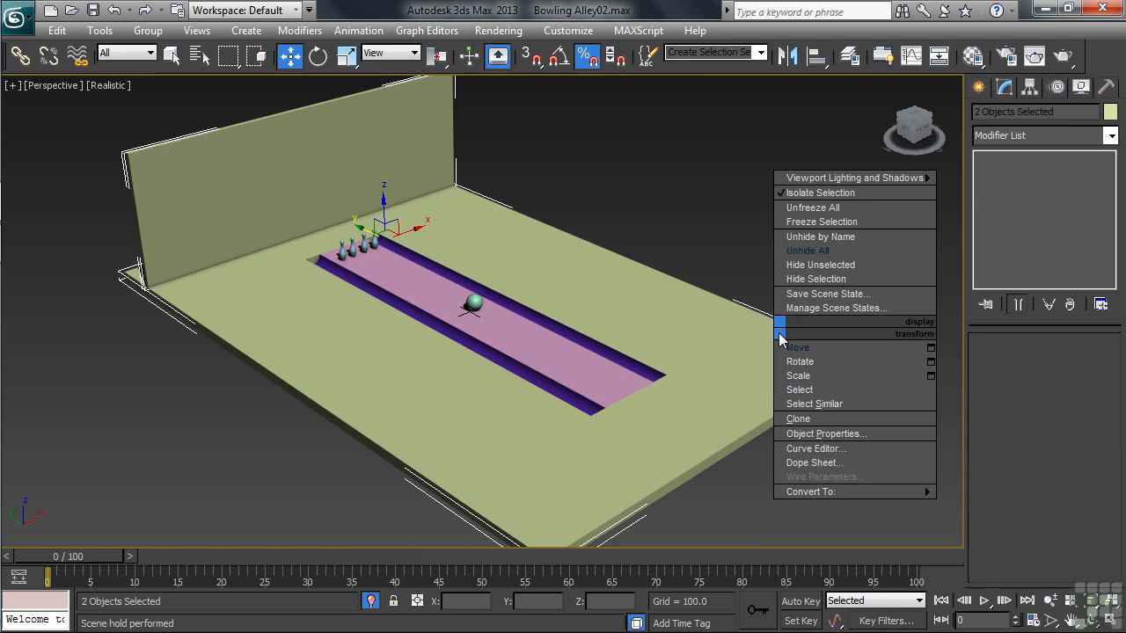
{"action": "left_click", "coordinate": [810, 279]}
{"action": "key", "text": "q"}
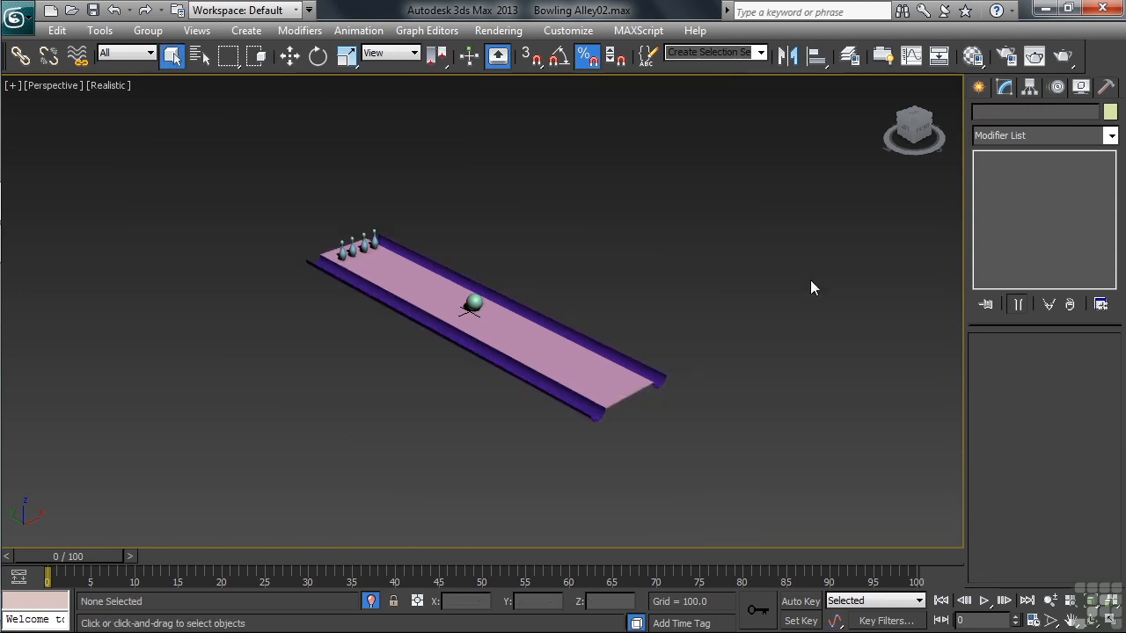
- In the Front view, draw a rectangle spline about 248 long and 655 wide around the pins, starting at lane level
{"action": "key", "text": "alt+w"}
{"action": "left_click", "coordinate": [812, 280]}
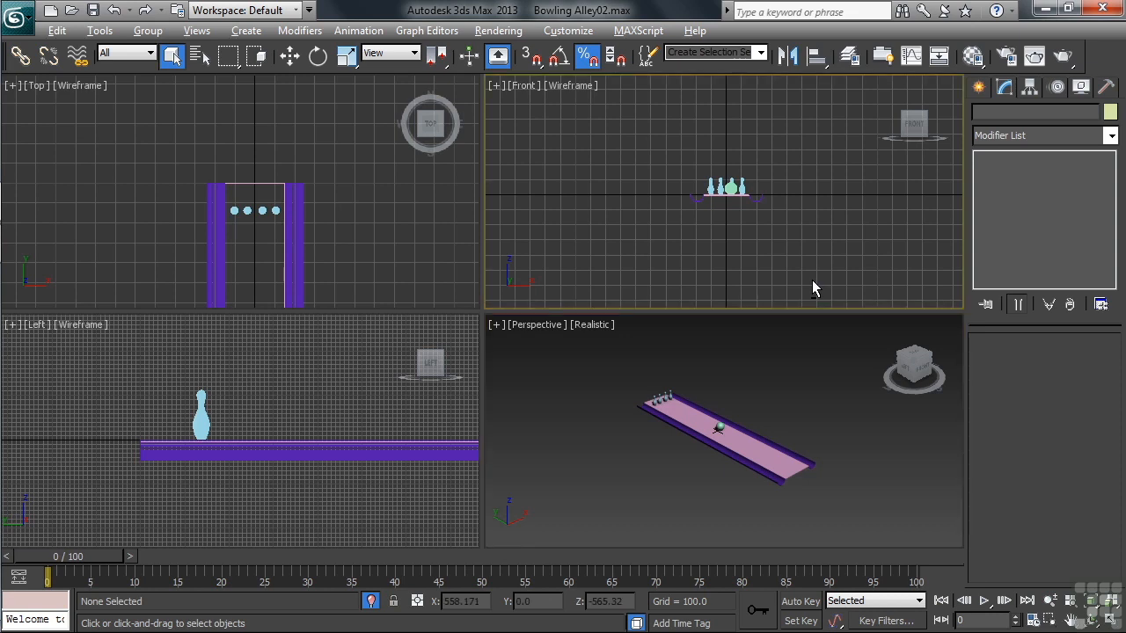
{"action": "key", "text": "alt+w"}
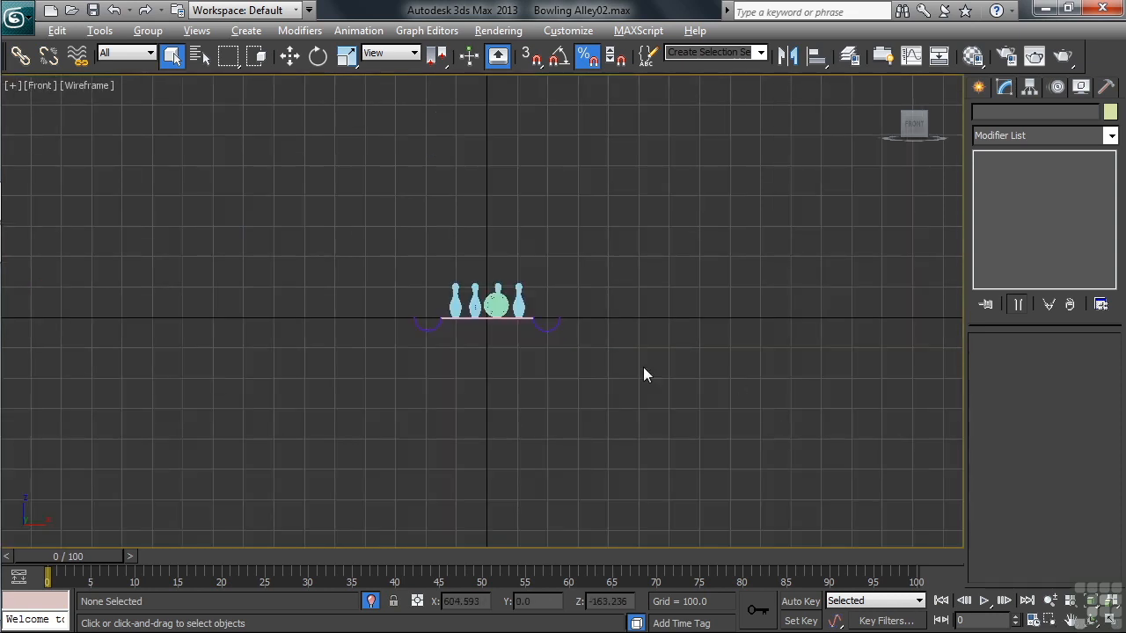
{"action": "scroll", "coordinate": [501, 427], "scroll_direction": "up", "scroll_amount": 5}
{"action": "middle_click_drag", "start_coordinate": [501, 428], "coordinate": [490, 486]}
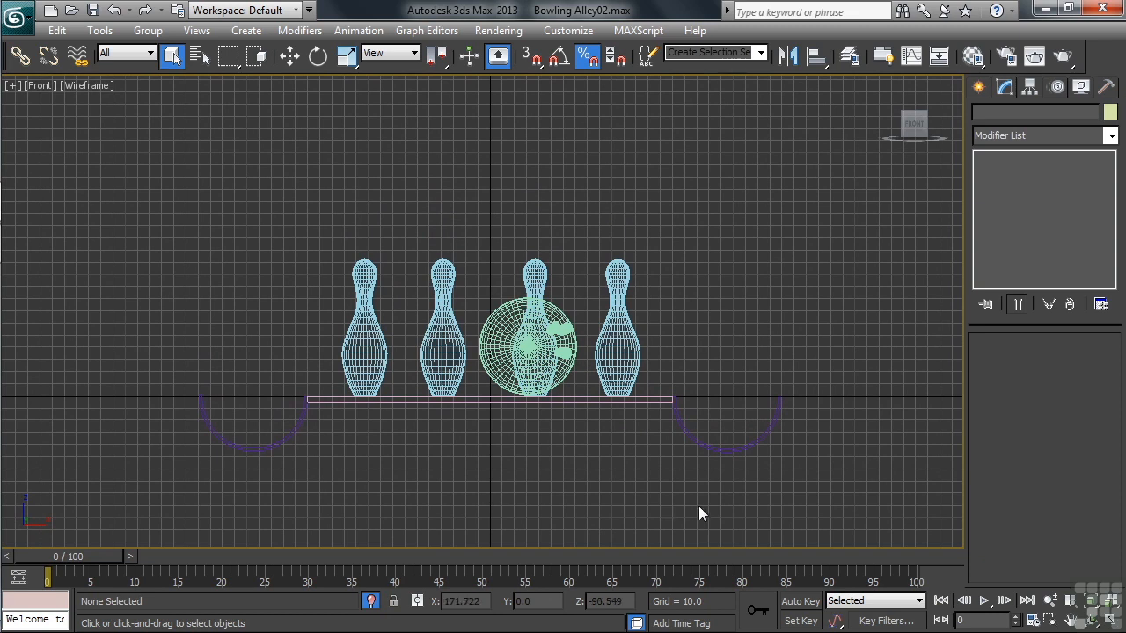
{"action": "left_click", "coordinate": [980, 89]}
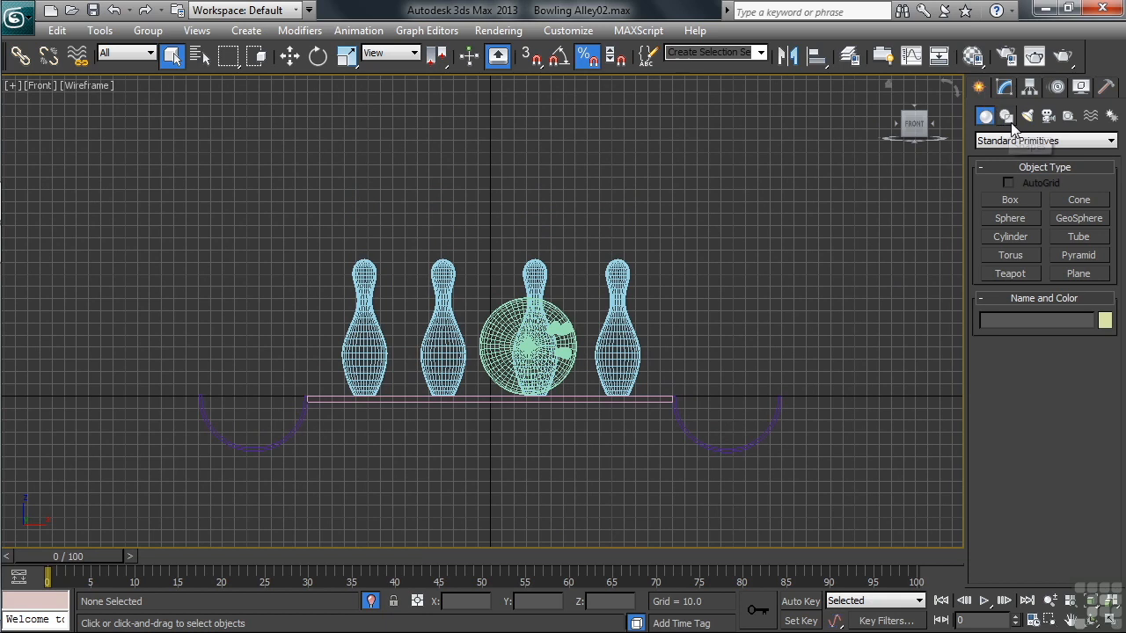
{"action": "left_click", "coordinate": [1008, 118]}
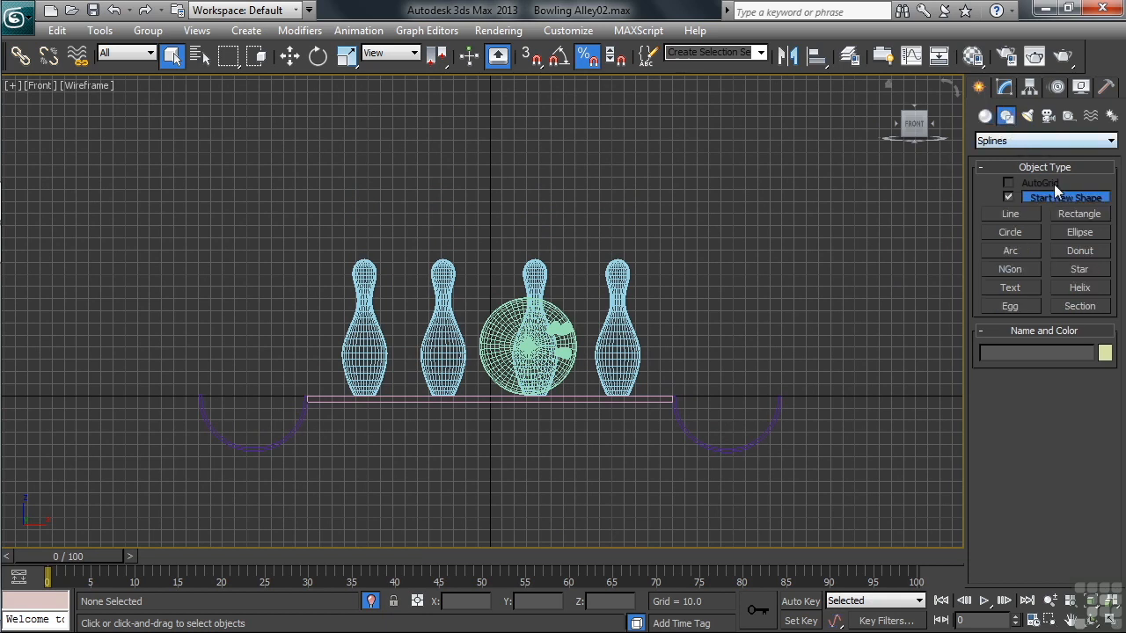
{"action": "left_click", "coordinate": [1105, 219]}
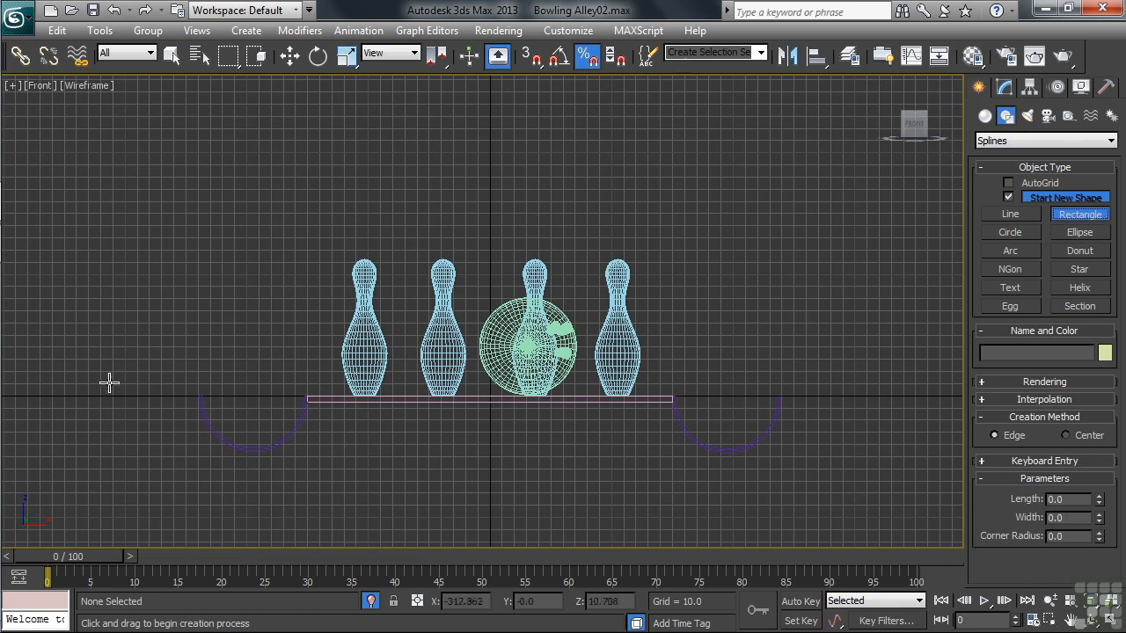
{"action": "left_click_drag", "start_coordinate": [95, 396], "coordinate": [891, 94]}
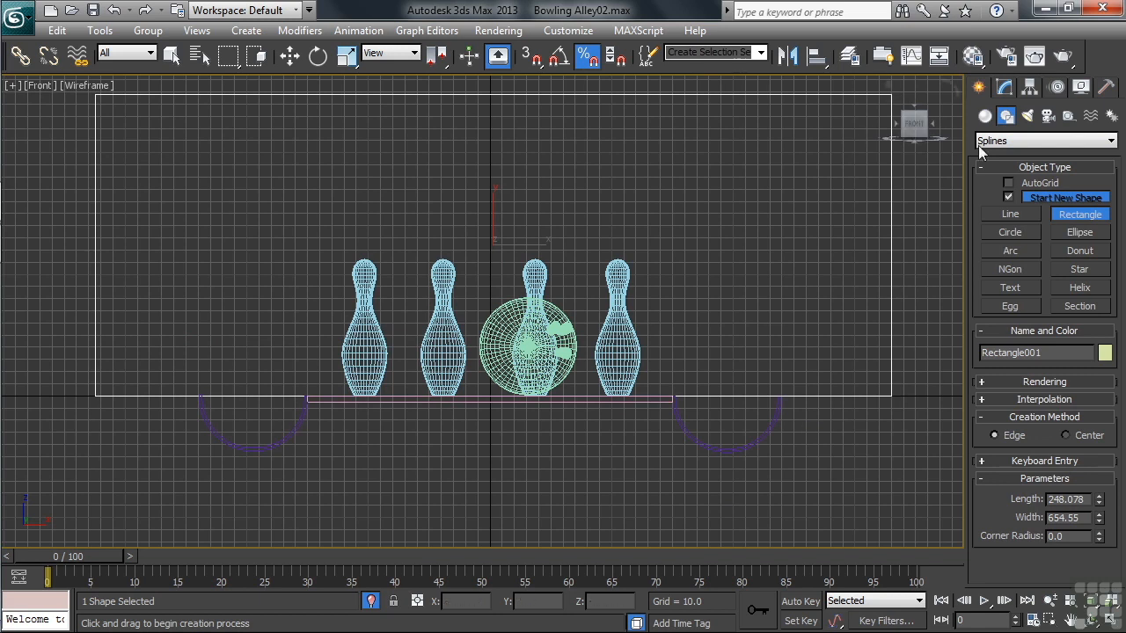
- Set the rectangle's length to 700 and its width to 800
{"action": "left_click", "coordinate": [1004, 86]}
{"action": "double_click", "coordinate": [1081, 400]}
{"action": "type", "text": "700"}
{"action": "key", "text": "Tab"}
{"action": "type", "text": "800"}
{"action": "key", "text": "Return"}
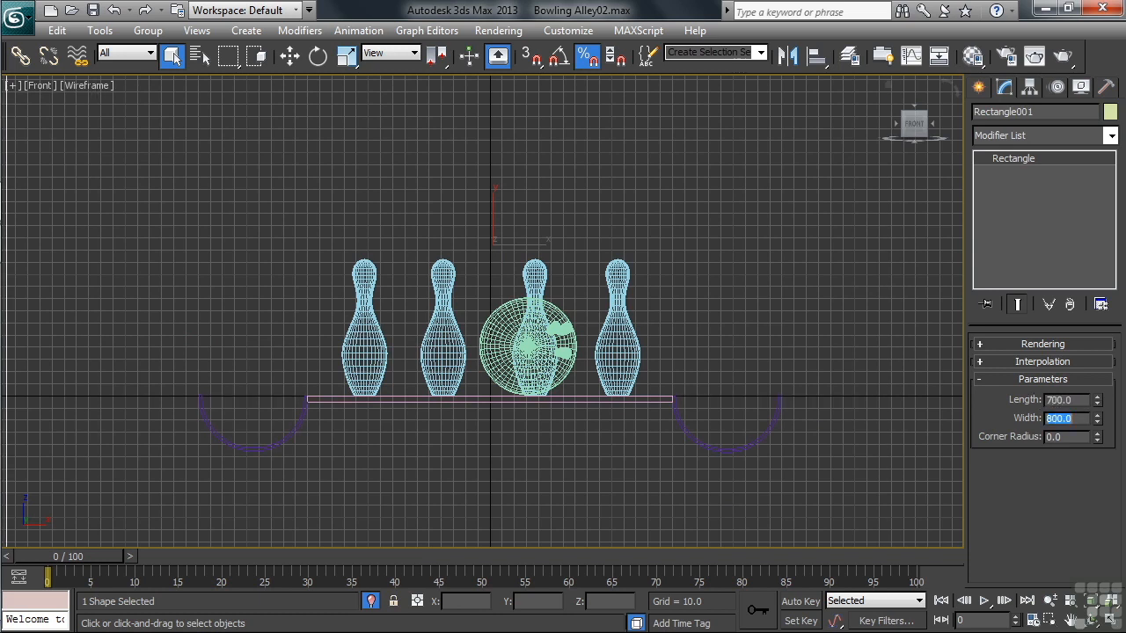
- Move the rectangle to the world origin by setting its absolute X, Y and Z positions to 0
{"action": "scroll", "coordinate": [837, 478], "scroll_direction": "down", "scroll_amount": 5}
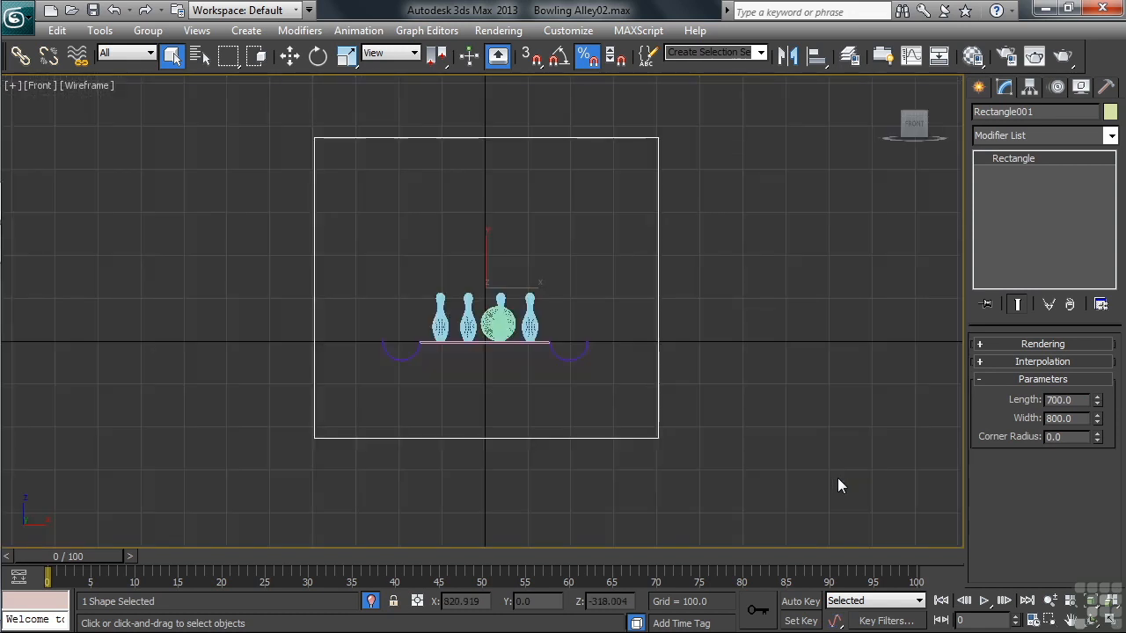
{"action": "left_click", "coordinate": [290, 56]}
{"action": "right_click", "coordinate": [291, 58]}
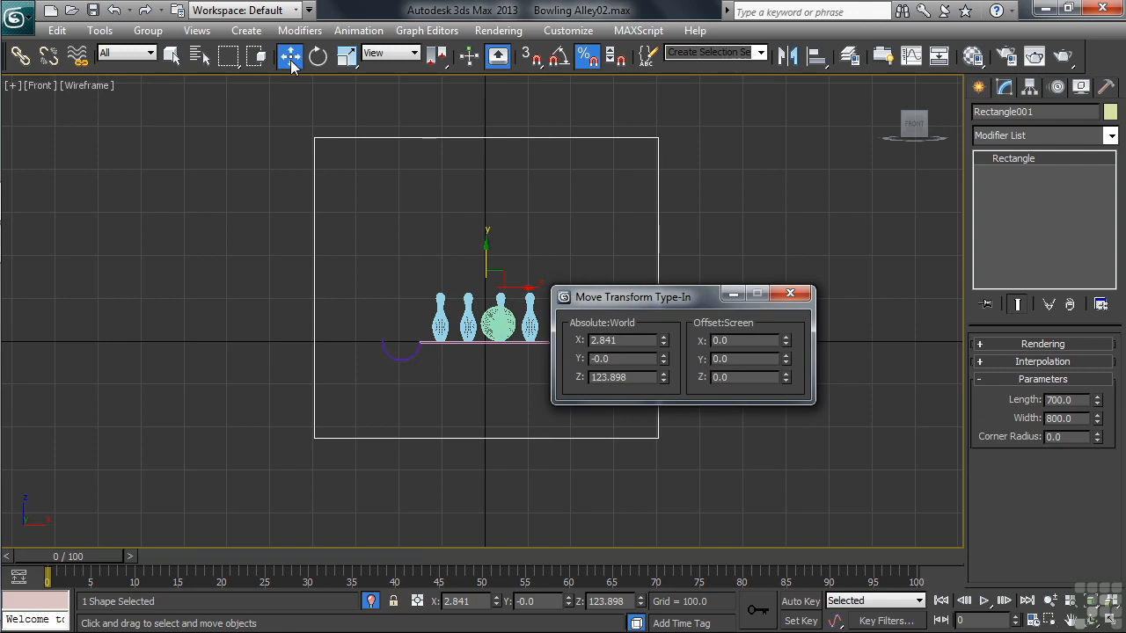
{"action": "right_click", "coordinate": [663, 341]}
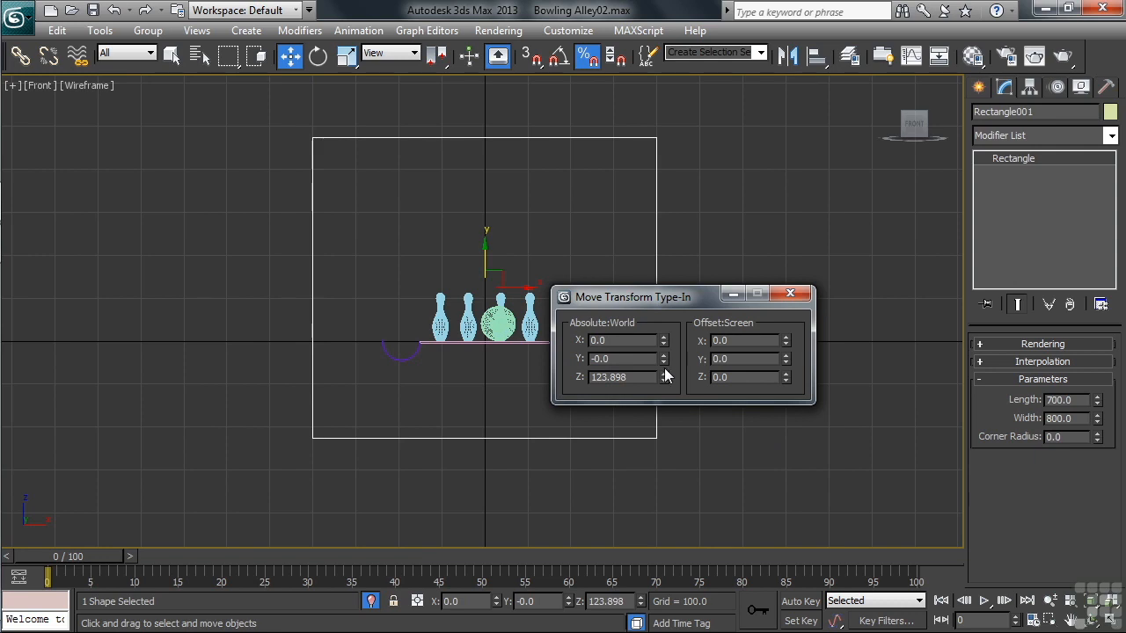
{"action": "right_click", "coordinate": [663, 377]}
{"action": "right_click", "coordinate": [663, 360]}
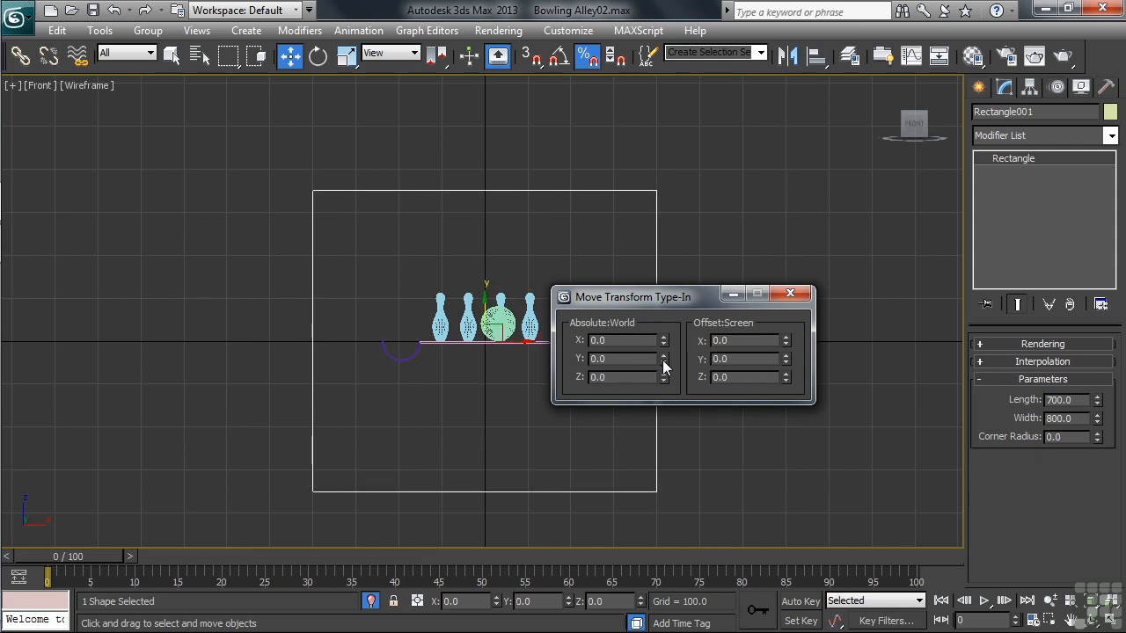
{"action": "left_click", "coordinate": [790, 294]}
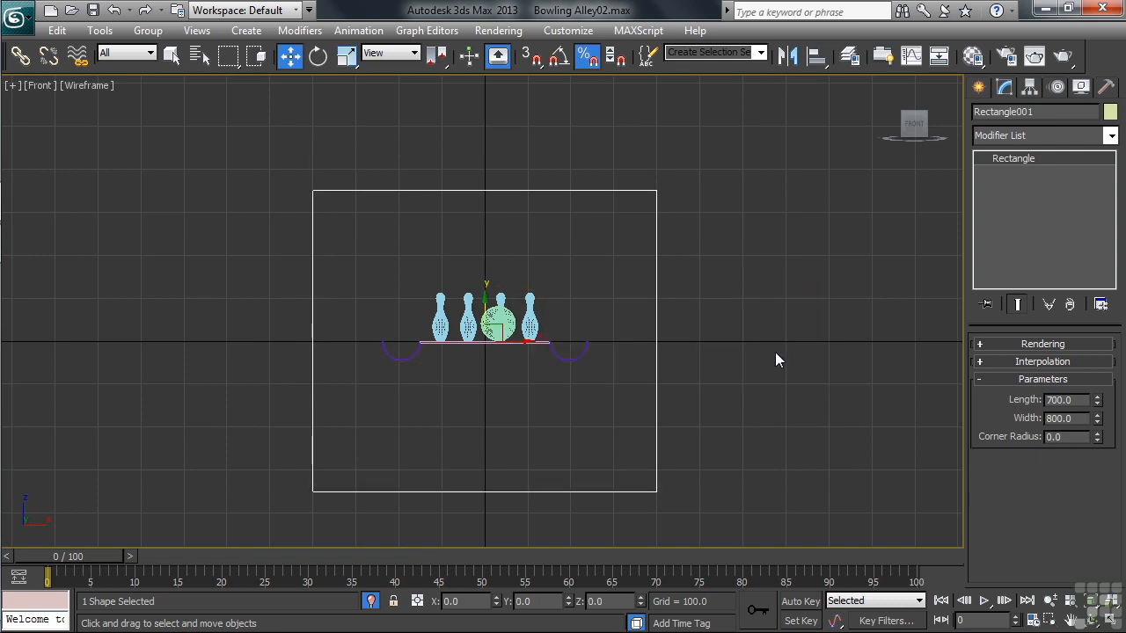
- Raise the rectangle to about Z 350 so its lower edge lies on the lane surface
{"action": "scroll", "coordinate": [502, 387], "scroll_direction": "up", "scroll_amount": 5}
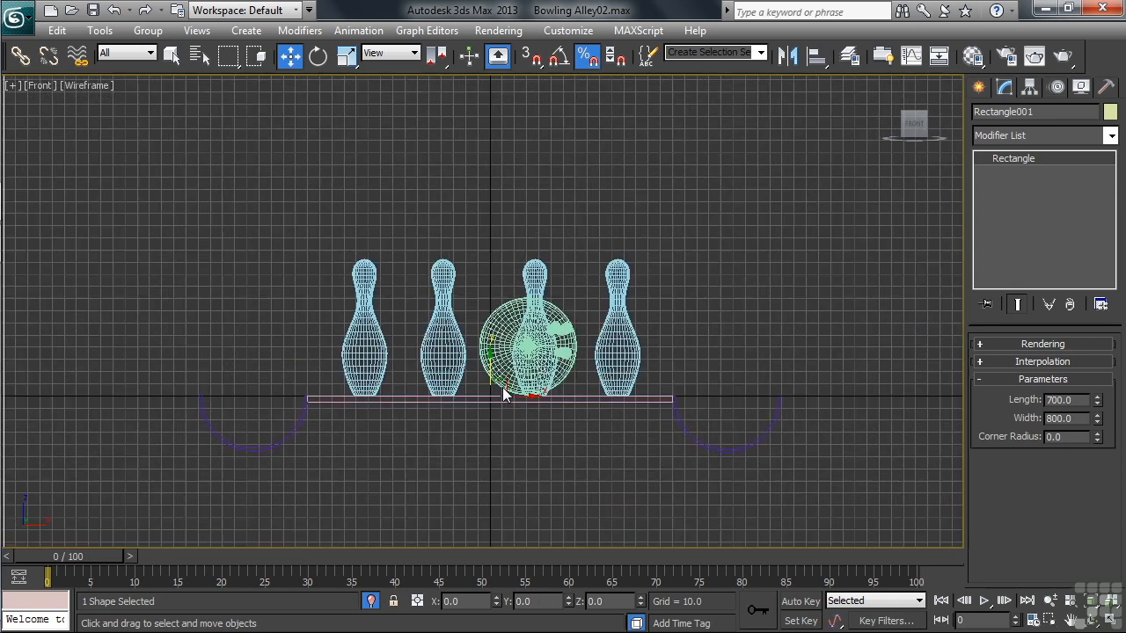
{"action": "left_click_drag", "start_coordinate": [492, 398], "coordinate": [510, 11]}
{"action": "scroll", "coordinate": [520, 389], "scroll_direction": "down", "scroll_amount": 3}
{"action": "left_click_drag", "start_coordinate": [493, 187], "coordinate": [507, 83]}
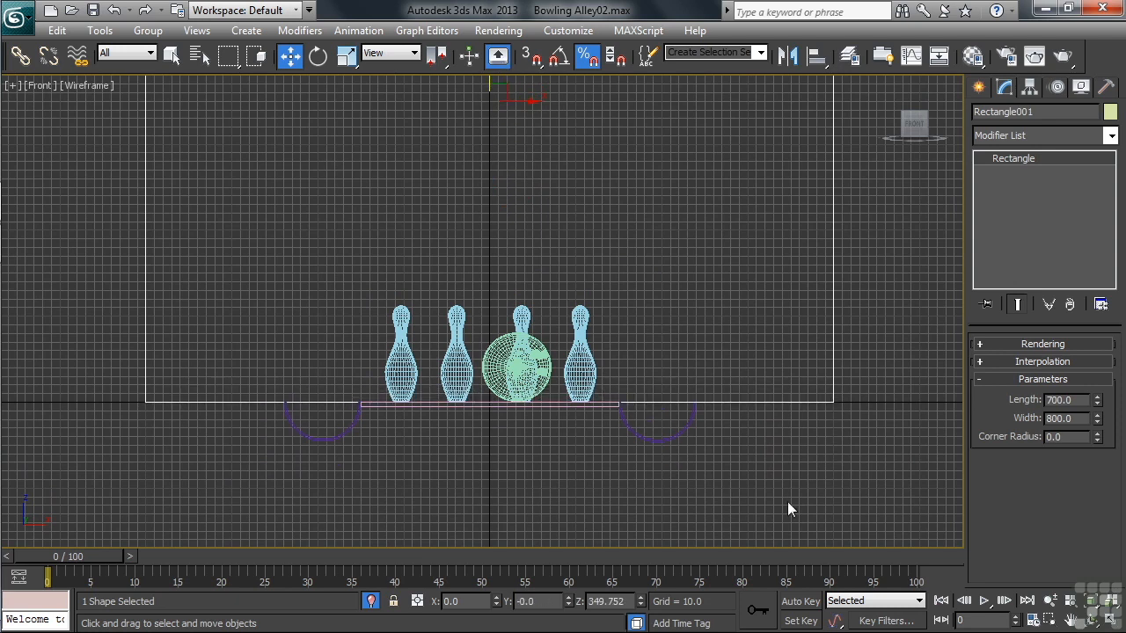
{"action": "key", "text": "z"}
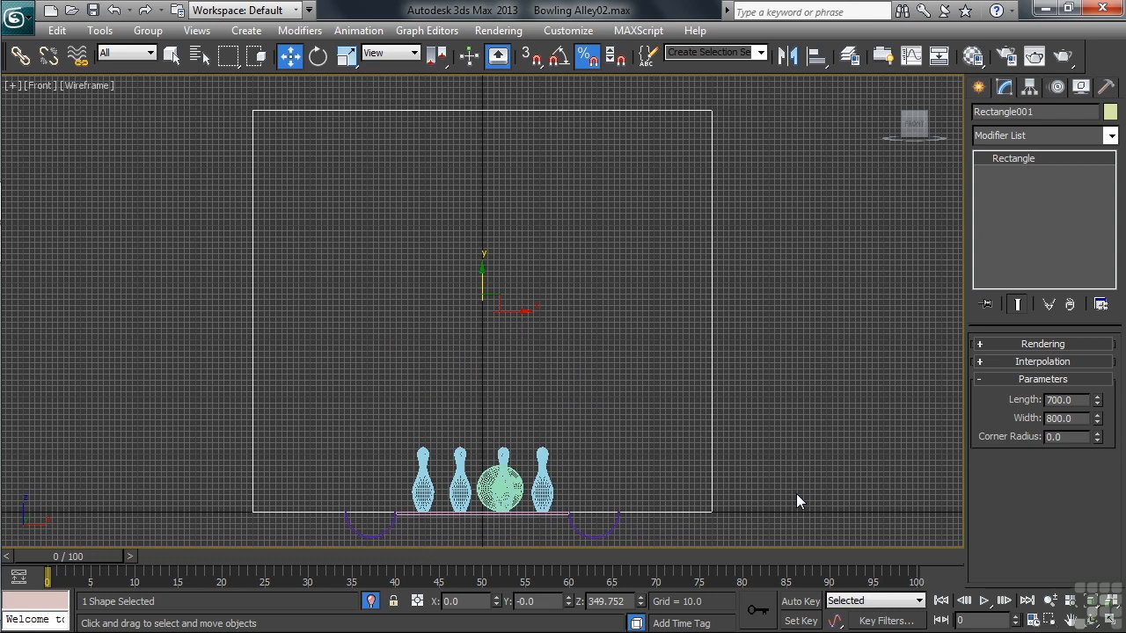
- Clone the rectangle as a single independent copy uniformly scaled down to 70 percent
{"action": "right_click", "coordinate": [493, 313]}
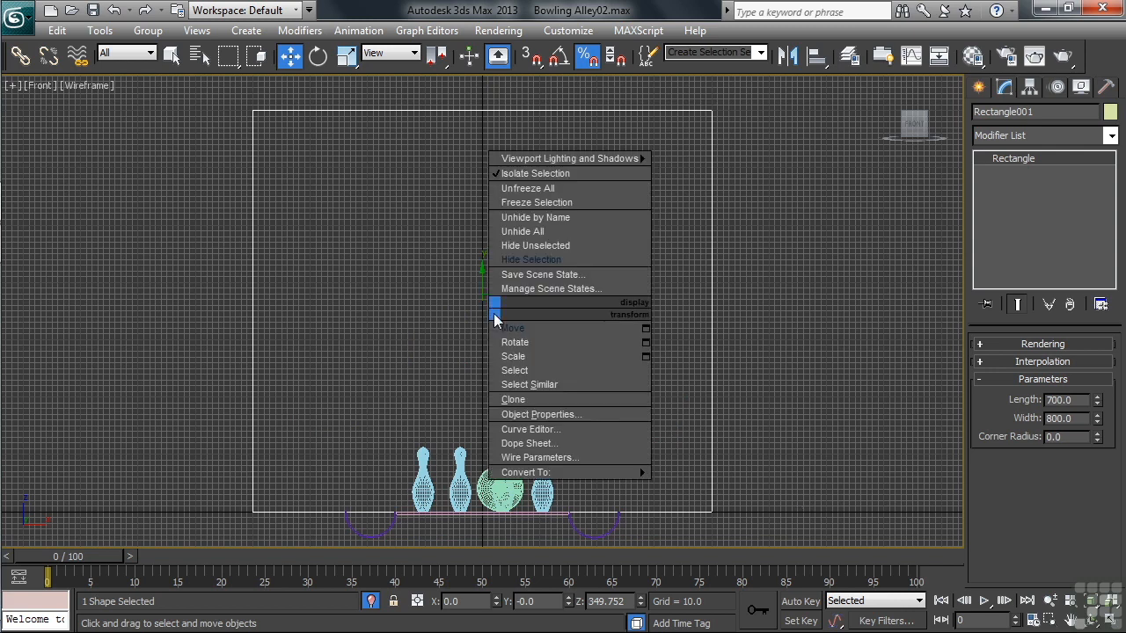
{"action": "left_click", "coordinate": [510, 355]}
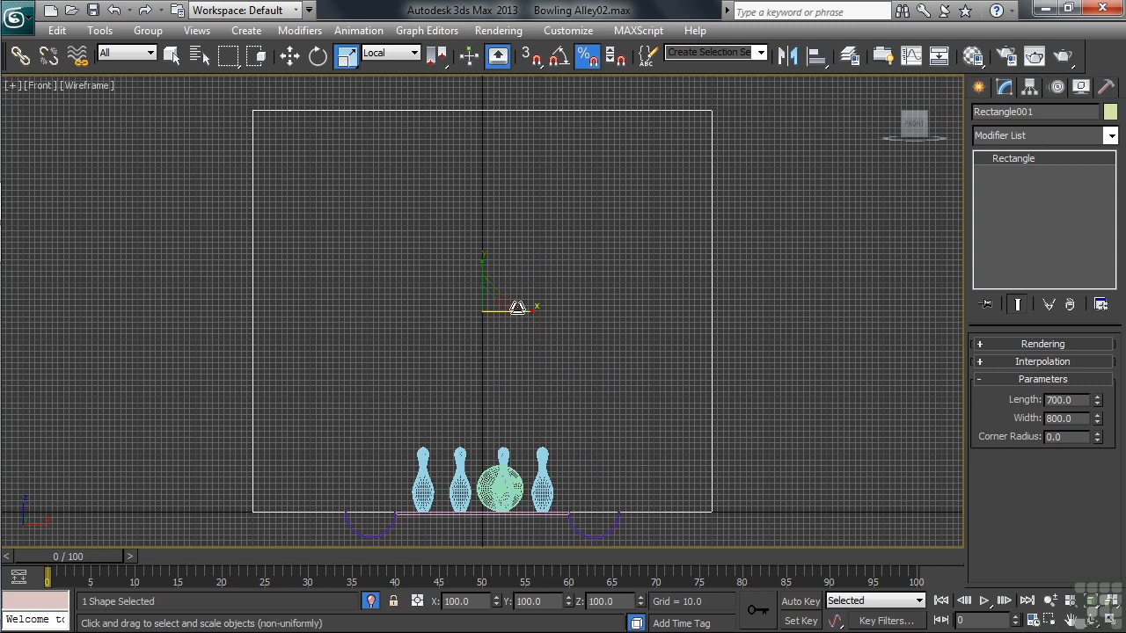
{"action": "left_click_drag", "start_coordinate": [499, 302], "coordinate": [490, 338], "text": "shift"}
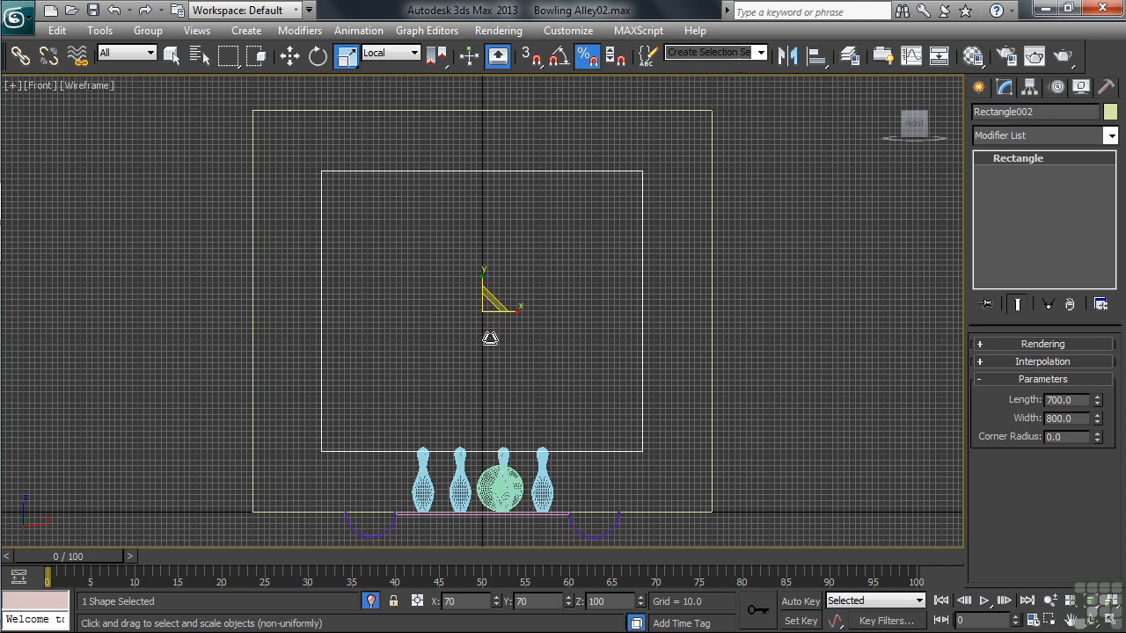
{"action": "left_click_drag", "start_coordinate": [490, 338], "coordinate": [490, 340], "text": "shift"}
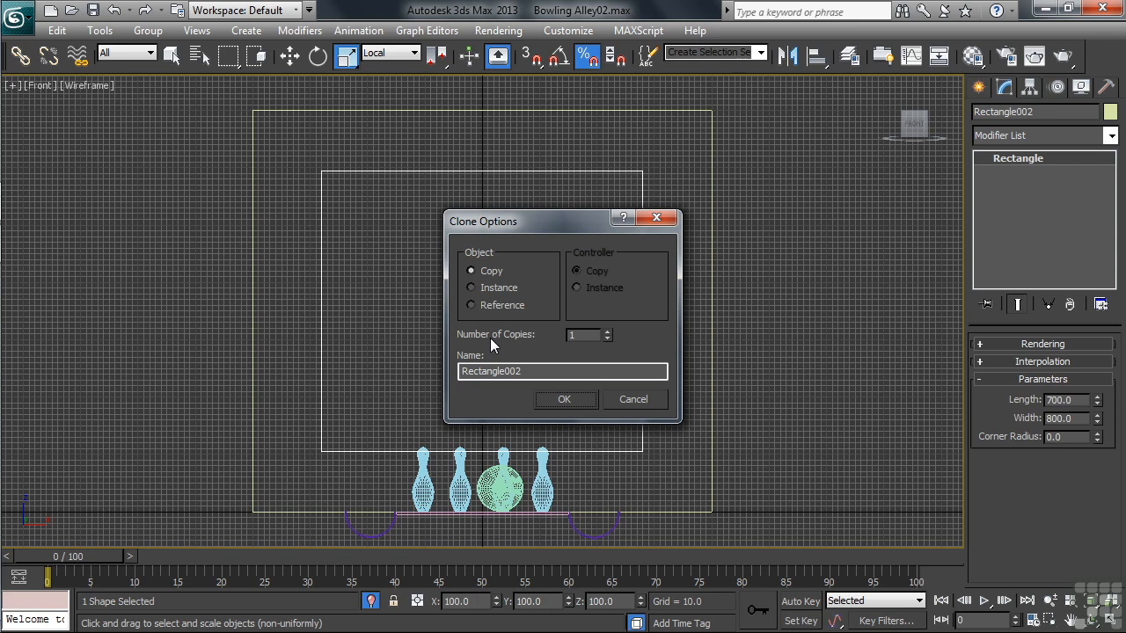
{"action": "left_click", "coordinate": [572, 401]}
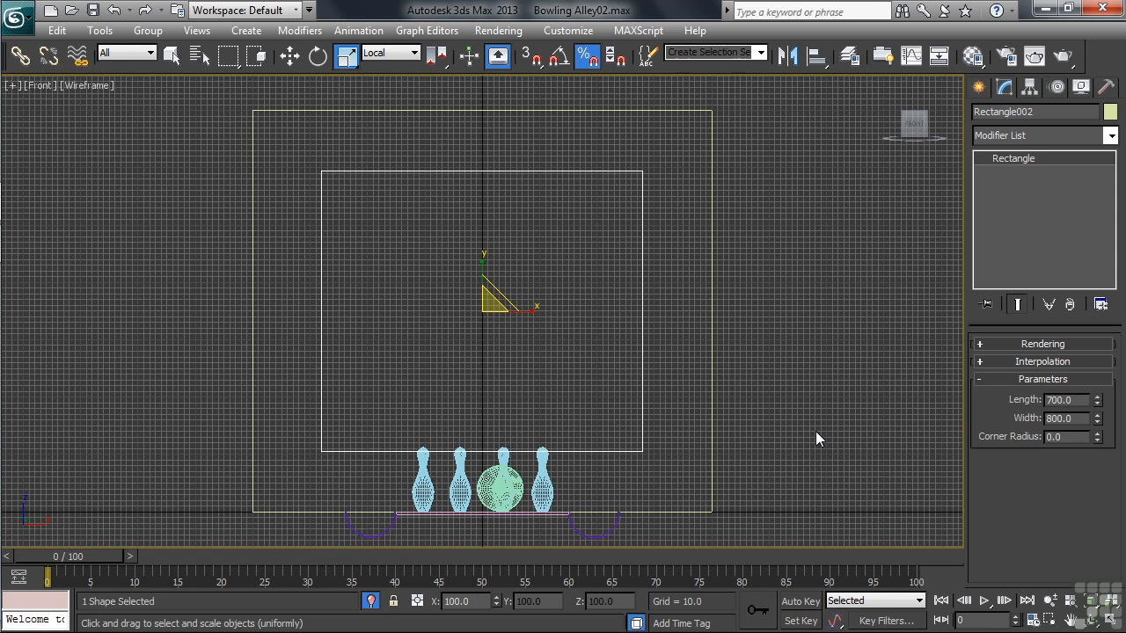
- Move the smaller rectangle straight down to about Z 14 so it overlaps the larger rectangle's lower edge and surrounds the pins
{"action": "right_click", "coordinate": [486, 304]}
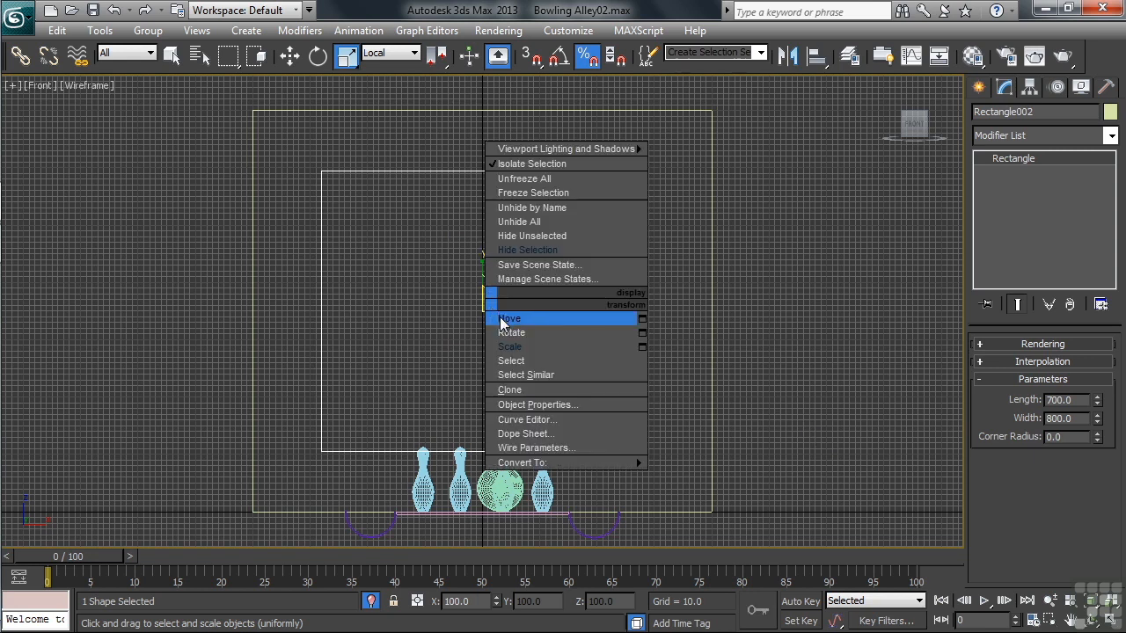
{"action": "left_click", "coordinate": [508, 318]}
{"action": "left_click_drag", "start_coordinate": [479, 282], "coordinate": [480, 474]}
{"action": "left_click", "coordinate": [1050, 601]}
{"action": "left_click_drag", "start_coordinate": [838, 443], "coordinate": [829, 484]}
{"action": "middle_click_drag", "start_coordinate": [713, 492], "coordinate": [709, 448]}
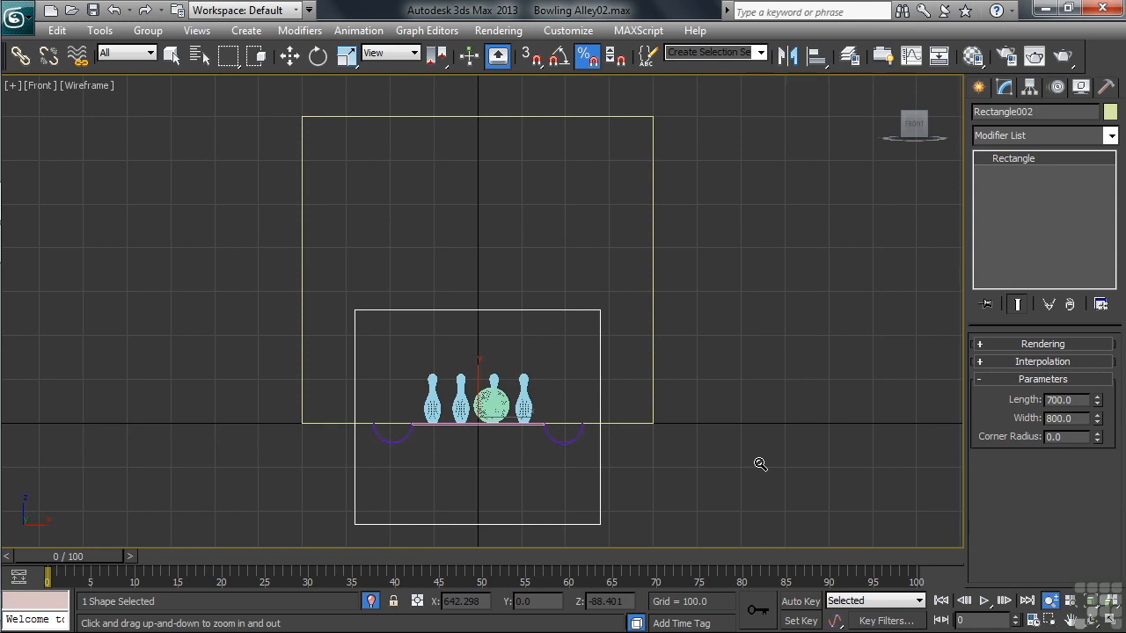
- Convert the smaller rectangle to an editable spline
{"action": "right_click", "coordinate": [602, 392]}
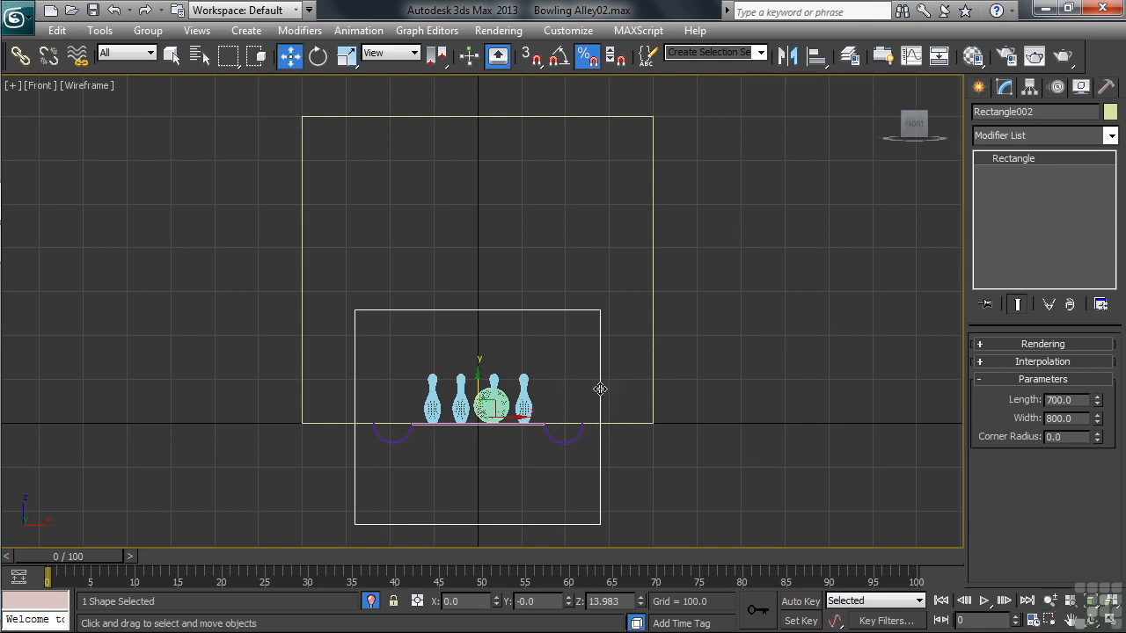
{"action": "right_click", "coordinate": [601, 392]}
{"action": "mouse_move", "coordinate": [667, 547]}
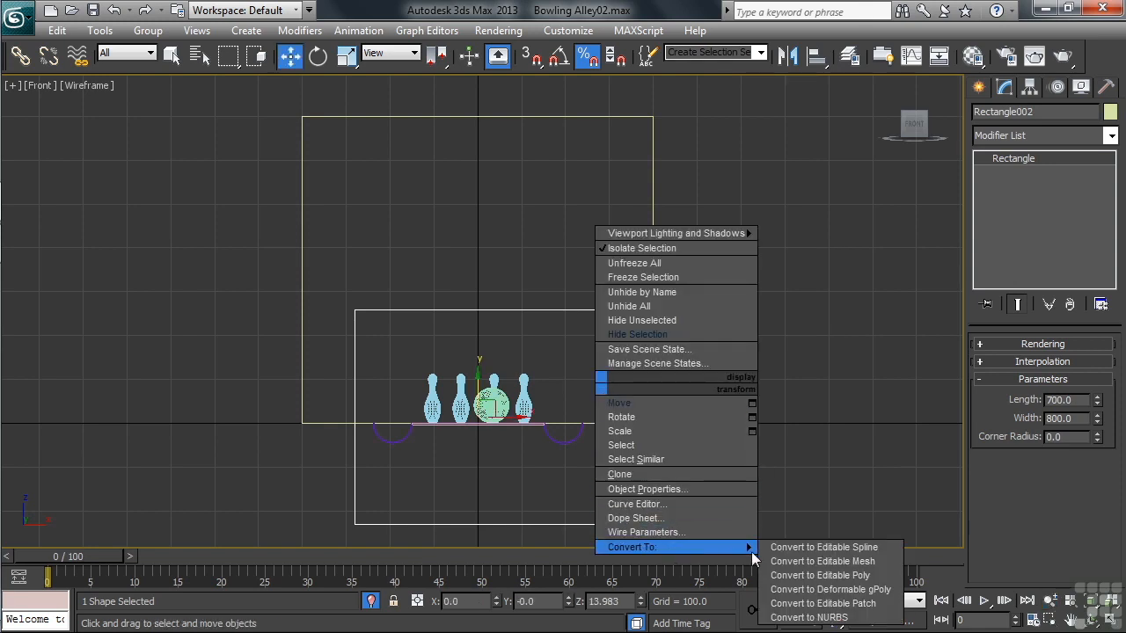
{"action": "left_click", "coordinate": [884, 548]}
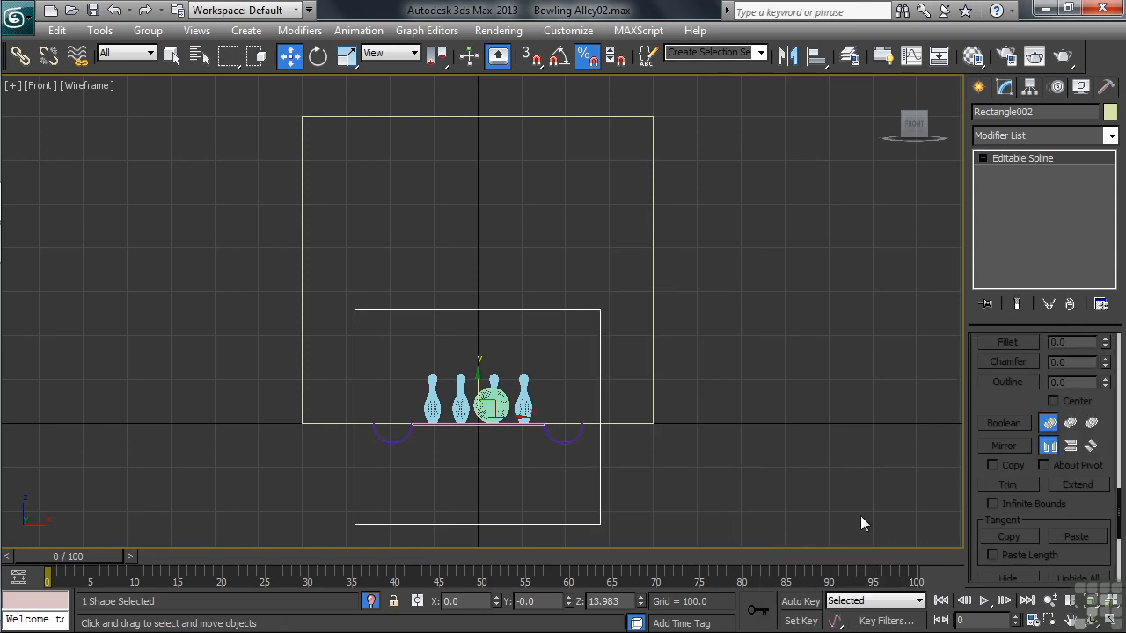
- Attach the larger rectangle to the smaller rectangle's editable spline and leave attach mode
{"action": "left_click_drag", "start_coordinate": [1005, 400], "coordinate": [1004, 626]}
{"action": "left_click_drag", "start_coordinate": [1081, 367], "coordinate": [1096, 576]}
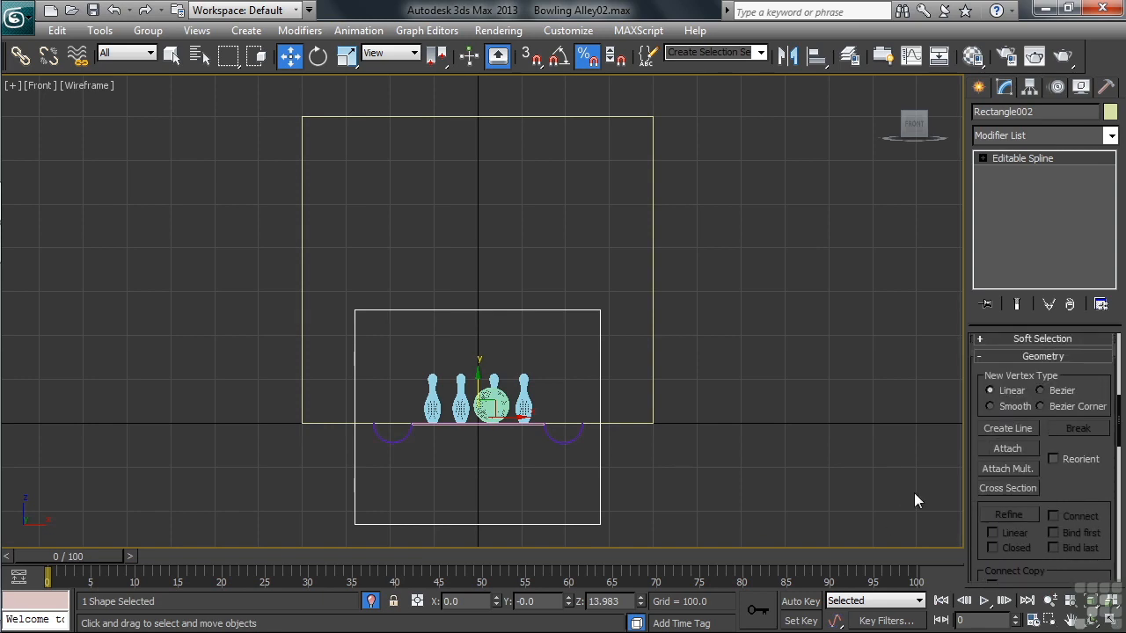
{"action": "left_click", "coordinate": [988, 448]}
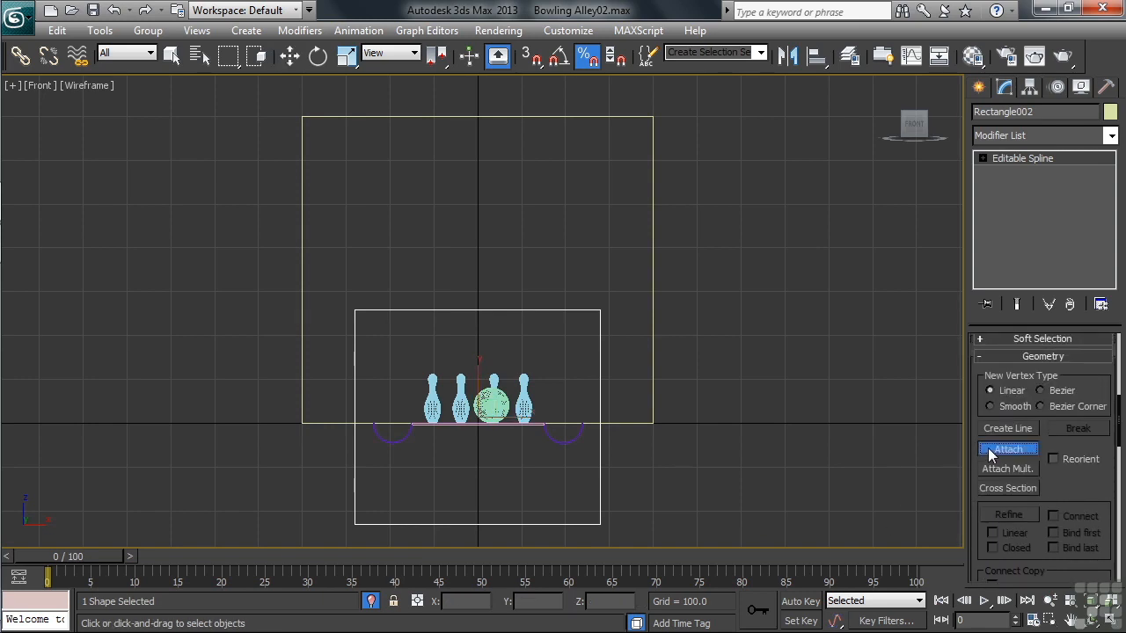
{"action": "left_click", "coordinate": [655, 333]}
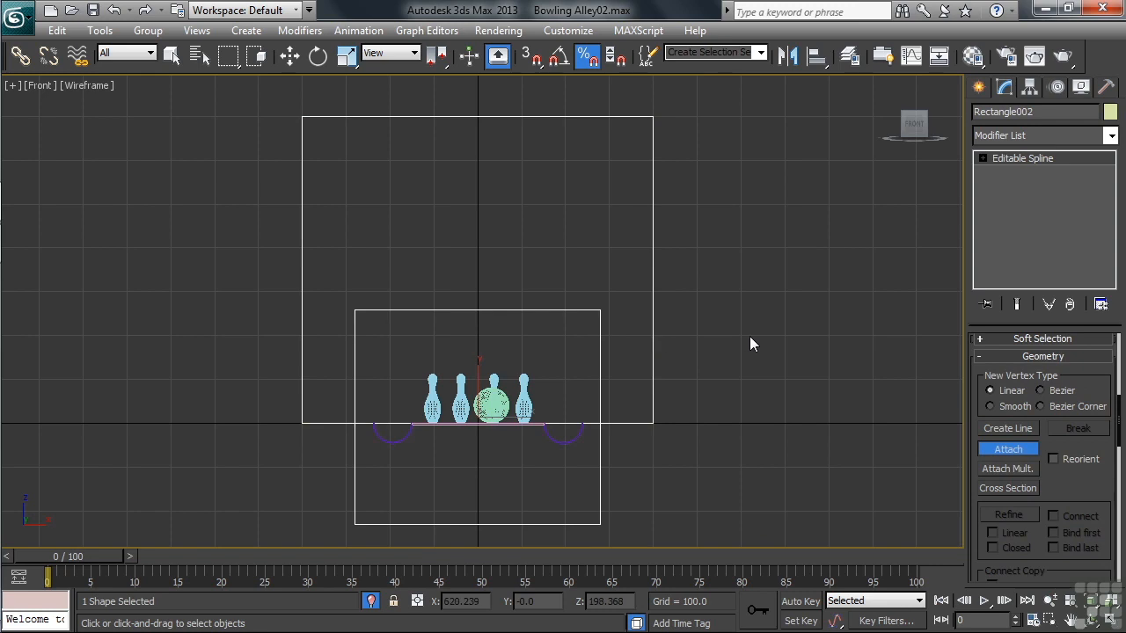
{"action": "left_click", "coordinate": [1005, 450]}
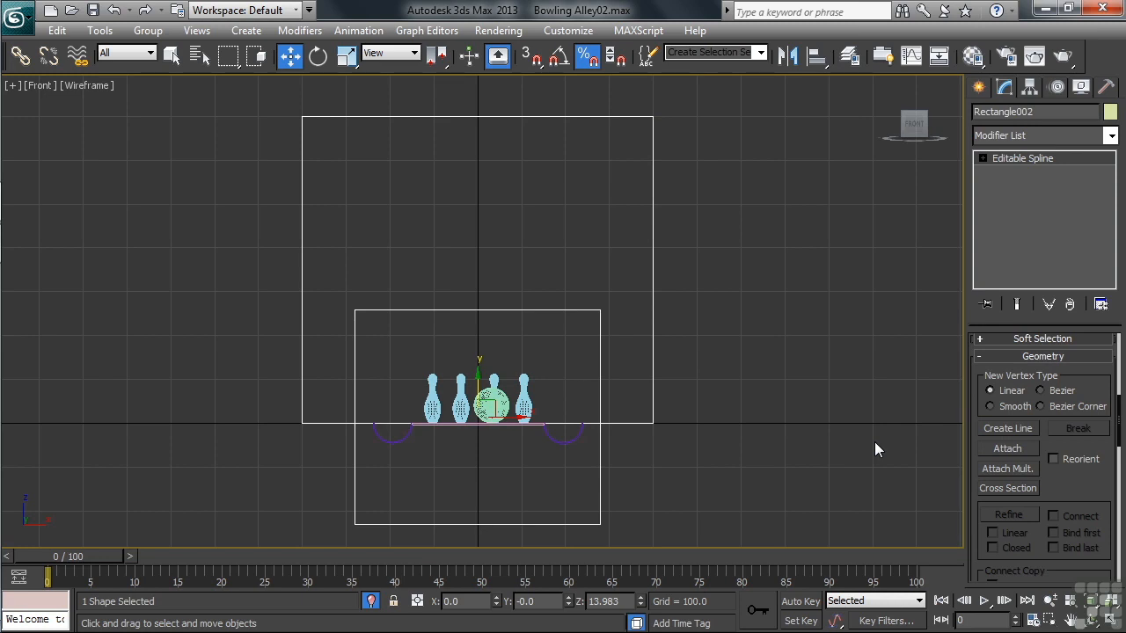
- Subtract the smaller rectangle from the larger one with a spline Boolean and return to the top level of the editable spline
{"action": "left_click", "coordinate": [982, 159]}
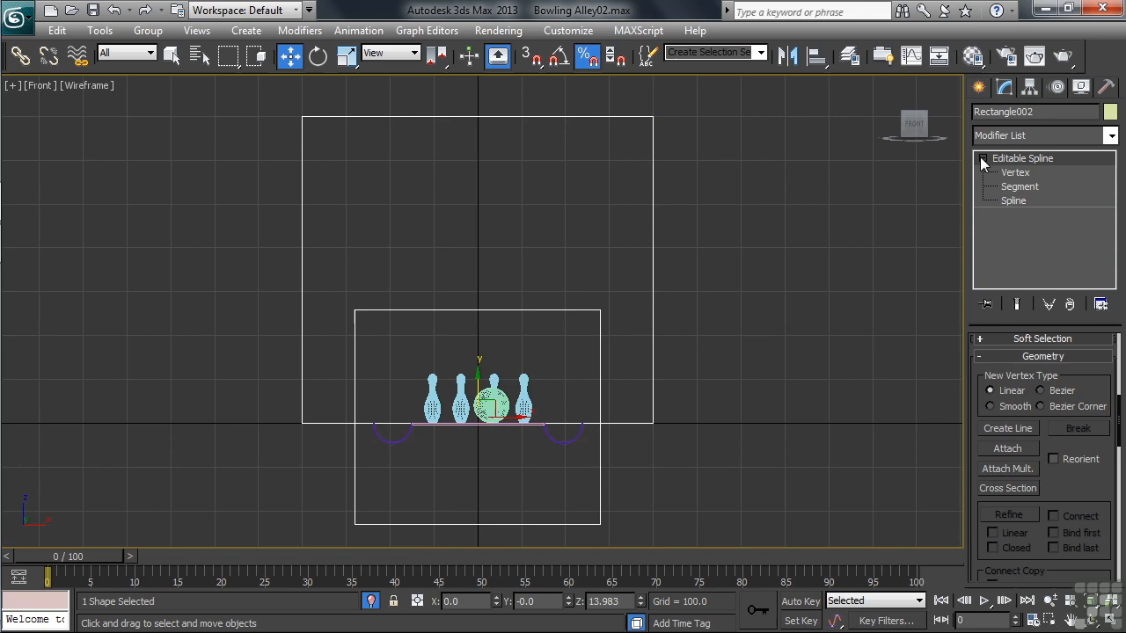
{"action": "left_click", "coordinate": [1017, 201]}
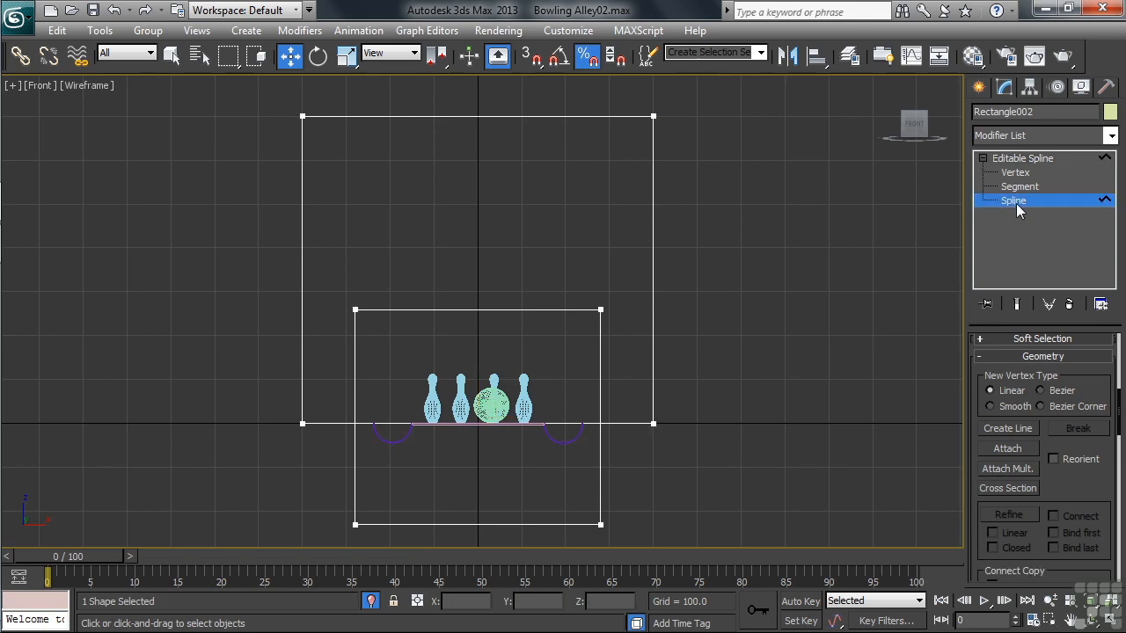
{"action": "left_click", "coordinate": [652, 306]}
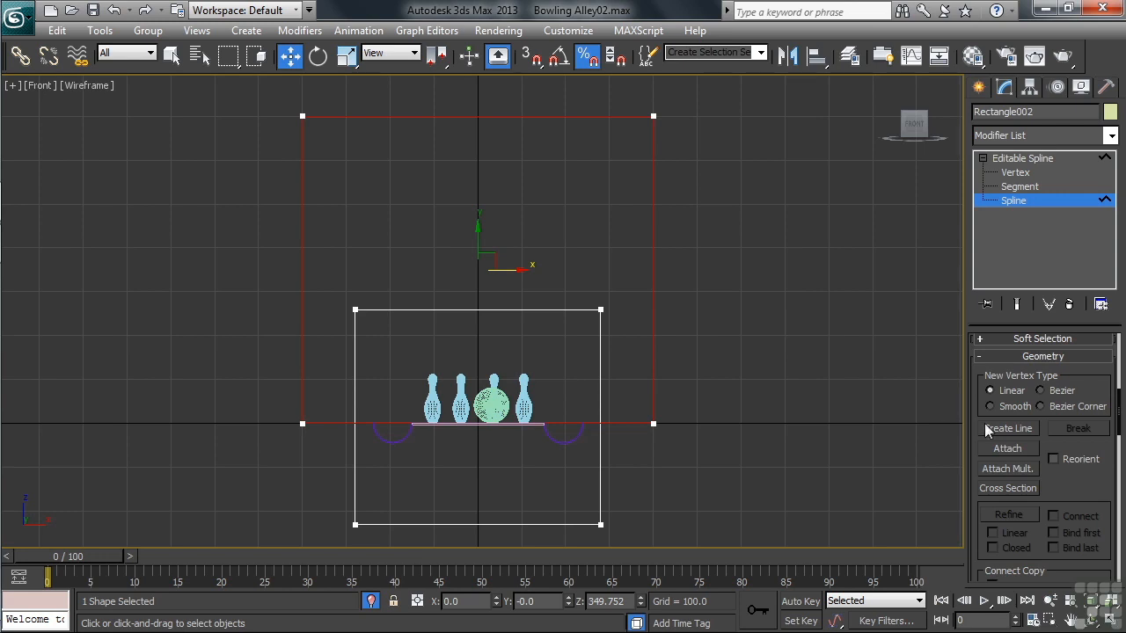
{"action": "left_click_drag", "start_coordinate": [1070, 484], "coordinate": [1082, 21]}
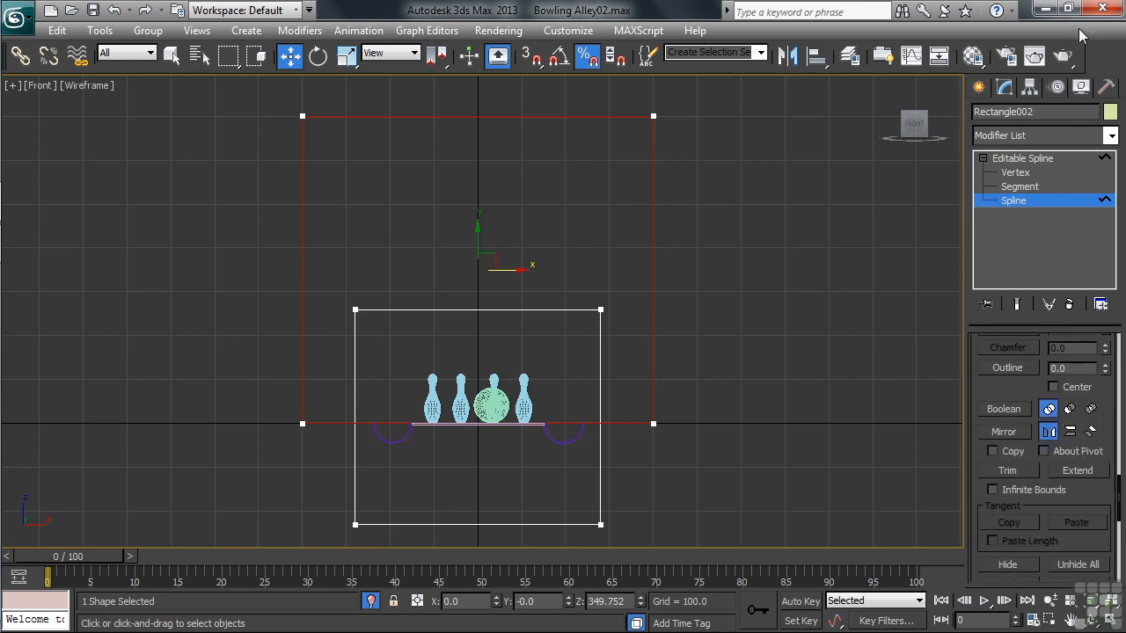
{"action": "left_click", "coordinate": [1070, 410]}
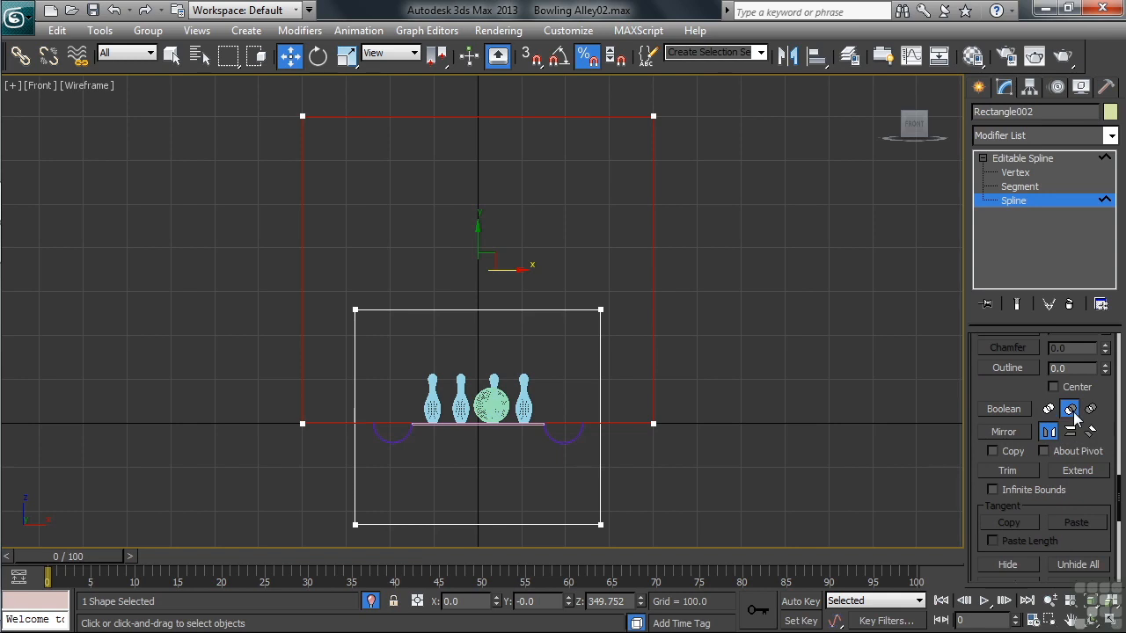
{"action": "left_click", "coordinate": [1005, 410]}
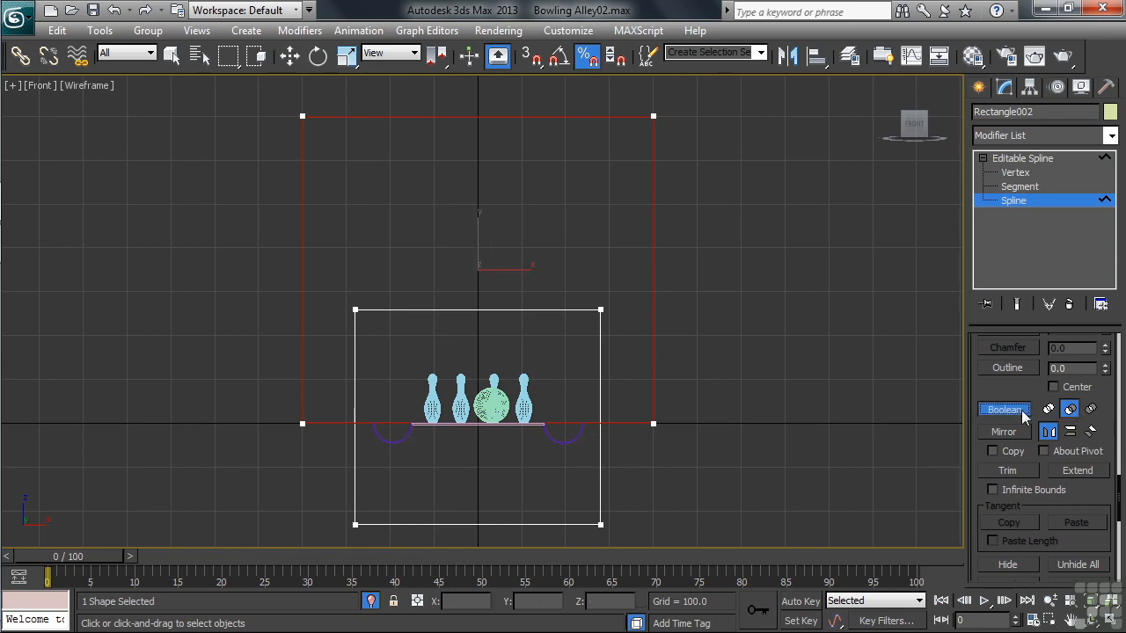
{"action": "left_click", "coordinate": [601, 476]}
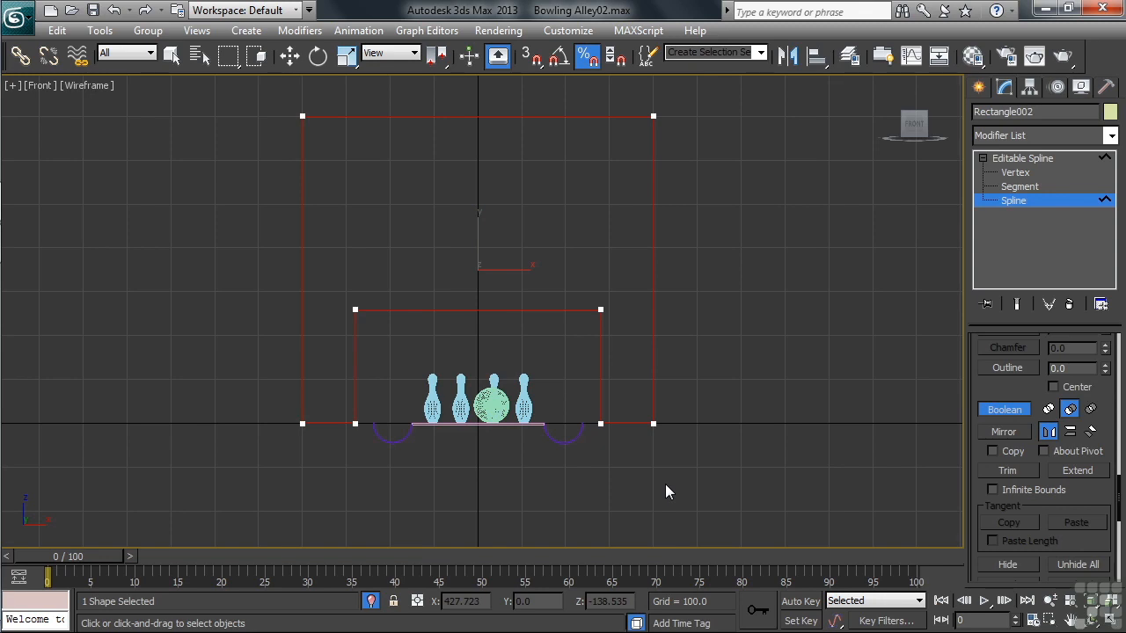
{"action": "left_click", "coordinate": [989, 409]}
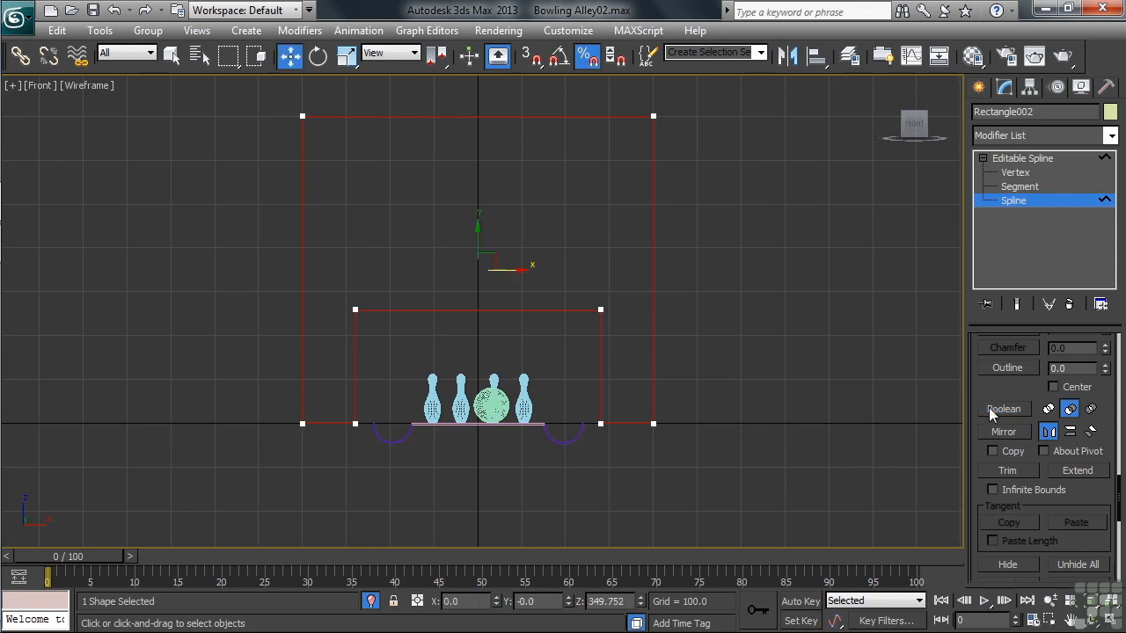
{"action": "right_click", "coordinate": [651, 396]}
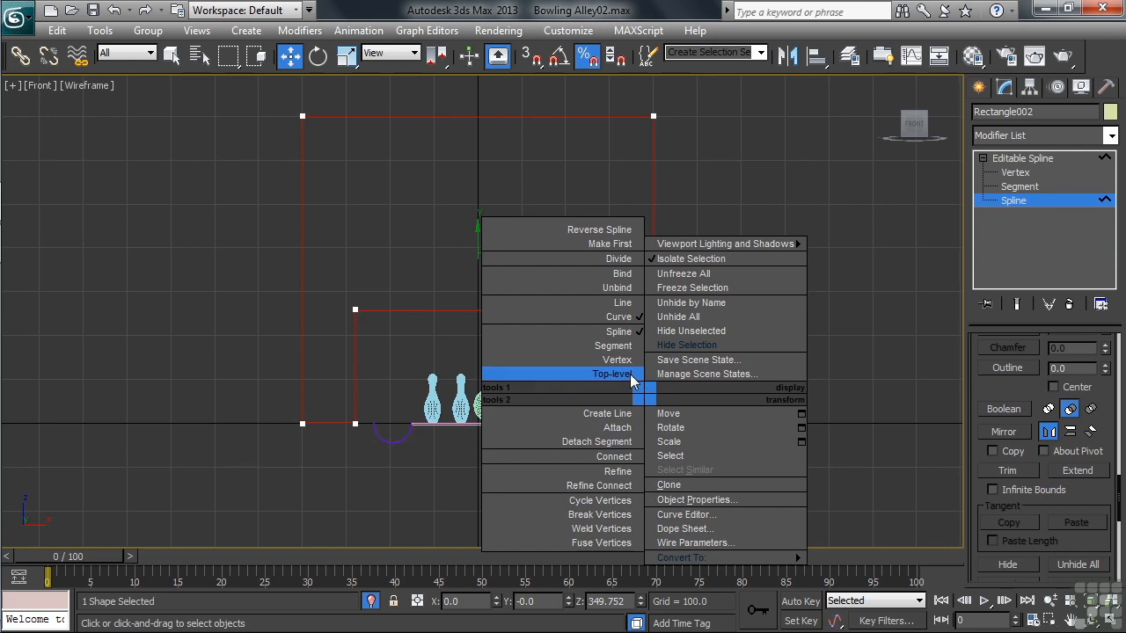
{"action": "left_click", "coordinate": [632, 377]}
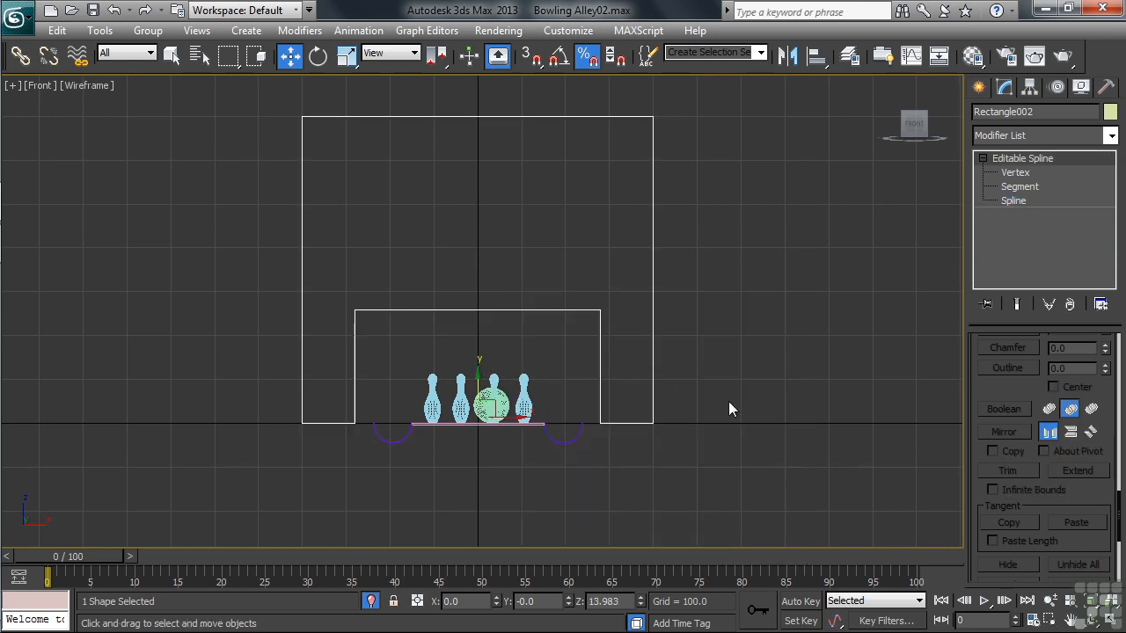
- Extrude the notched surround outline by 250 and show it in a maximized perspective view
{"action": "key", "text": "alt+w"}
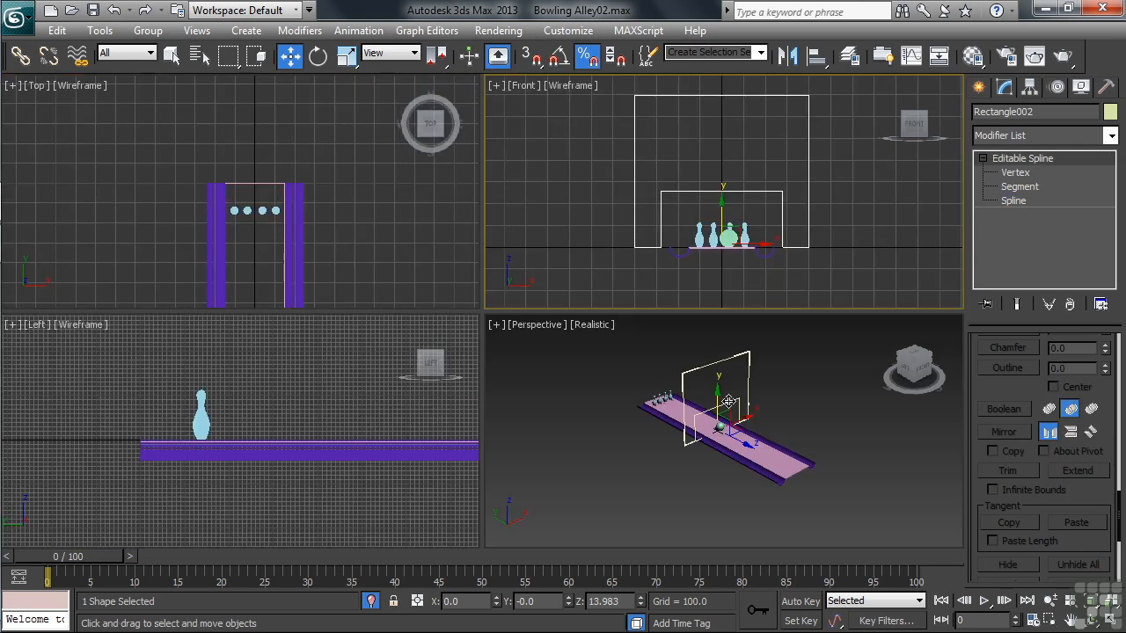
{"action": "right_click", "coordinate": [831, 514]}
{"action": "key", "text": "alt+w"}
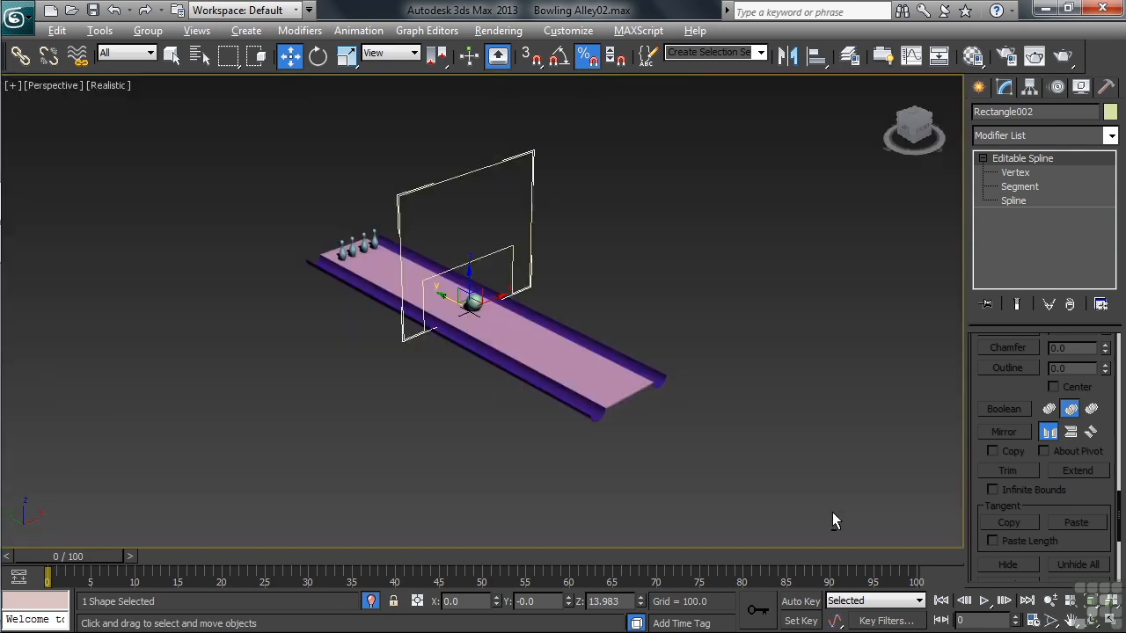
{"action": "left_click", "coordinate": [1111, 135]}
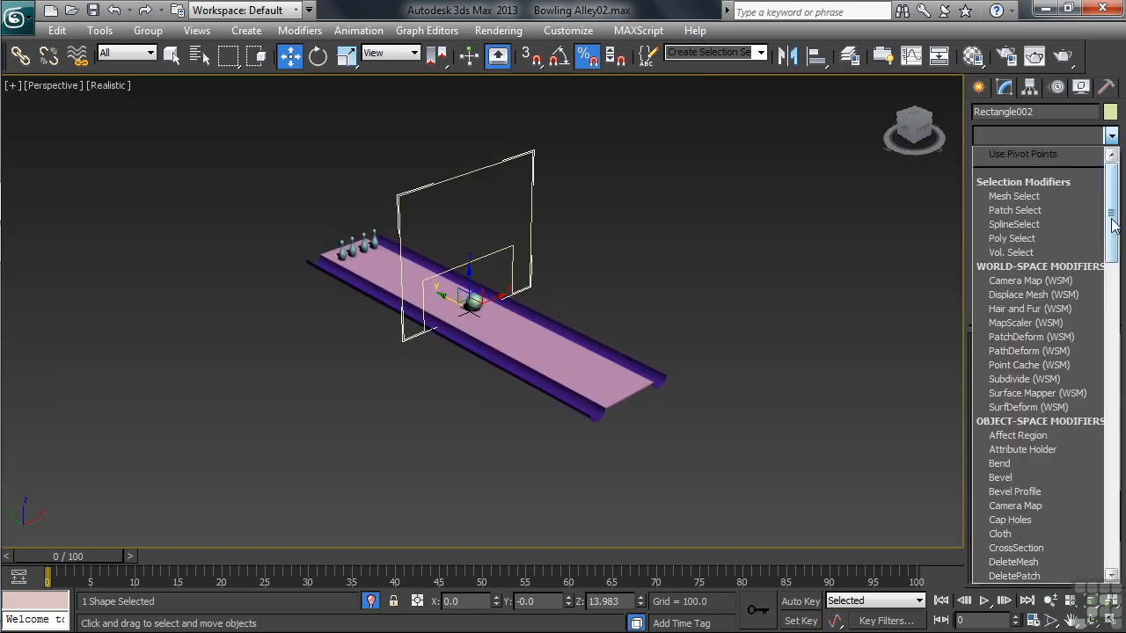
{"action": "left_click_drag", "start_coordinate": [1112, 224], "coordinate": [1113, 271]}
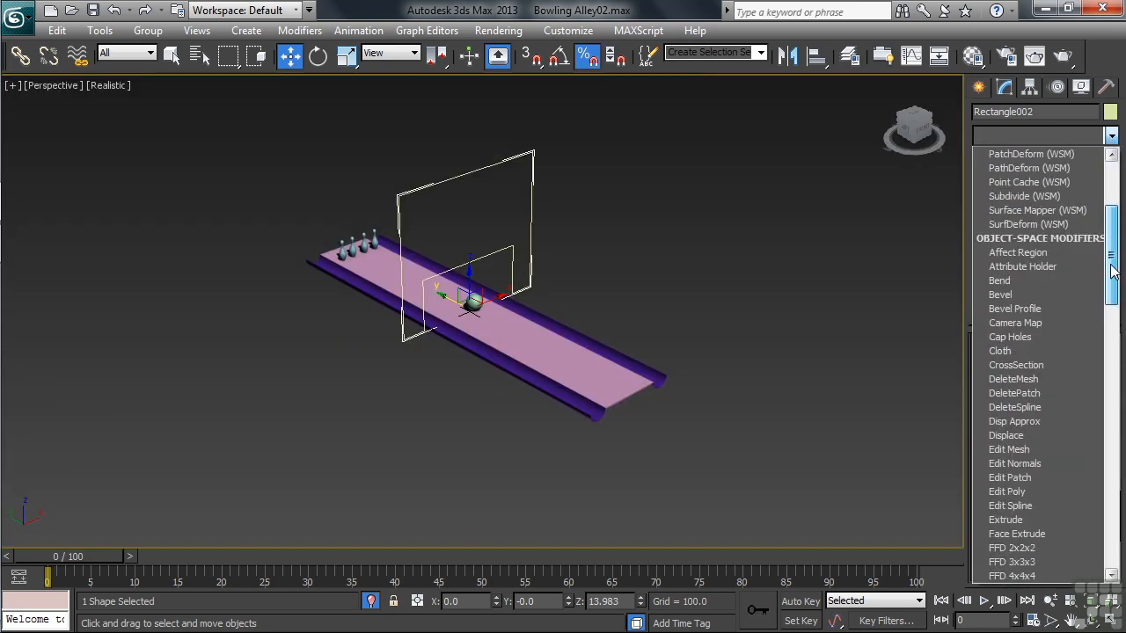
{"action": "left_click", "coordinate": [1050, 519]}
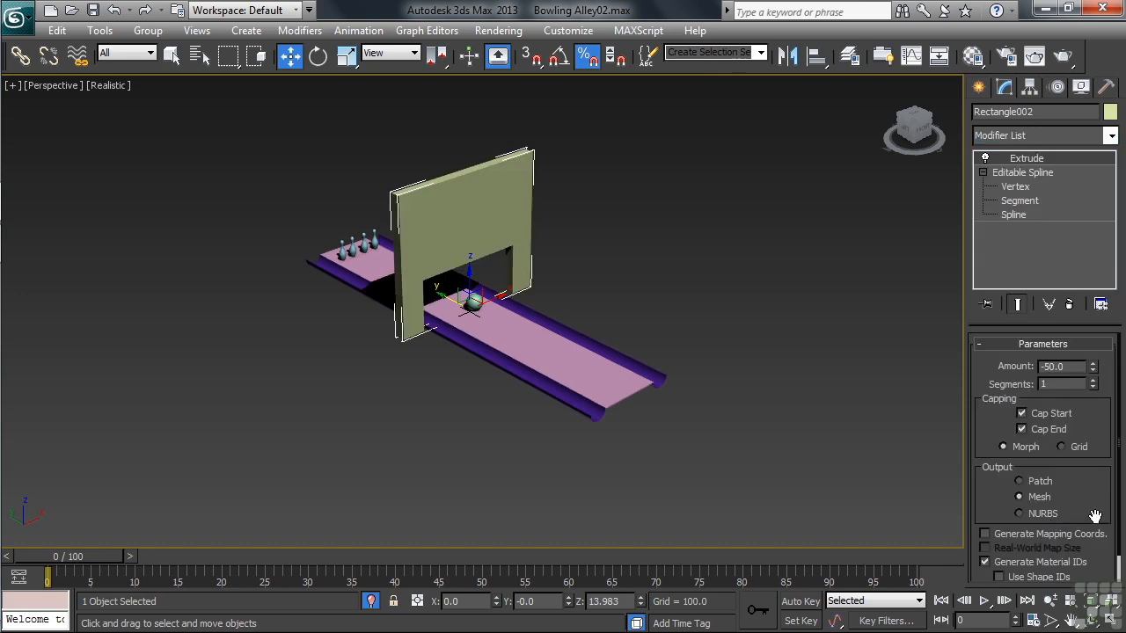
{"action": "double_click", "coordinate": [1063, 366]}
{"action": "type", "text": "250"}
{"action": "key", "text": "Return"}
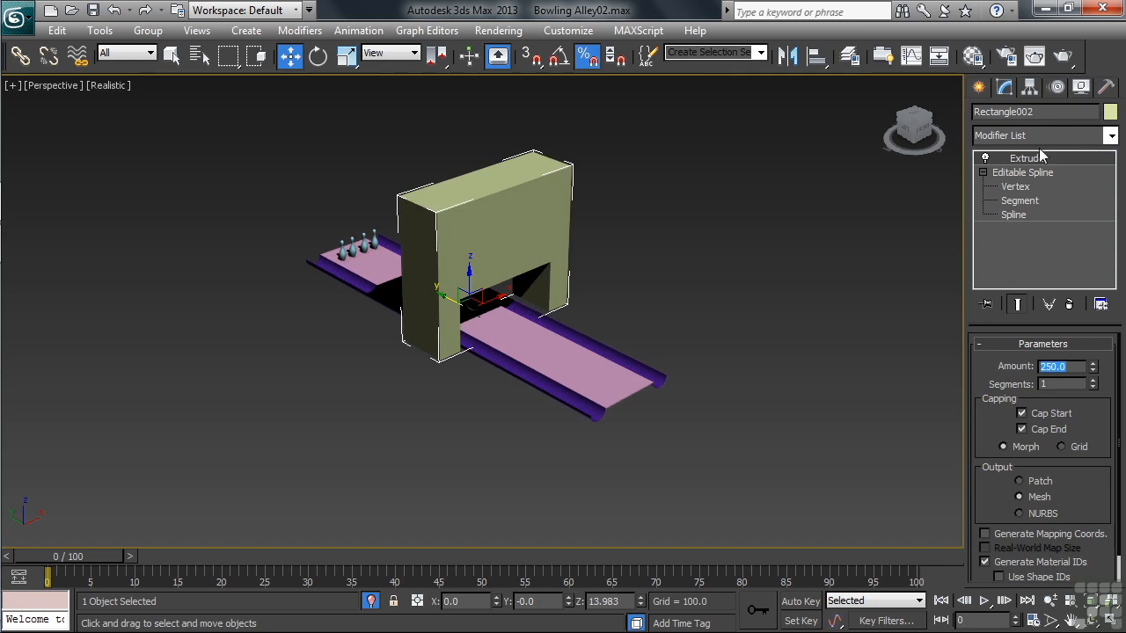
- Rename the extruded surround as Alley Backboard and unhide all objects in the scene
{"action": "double_click", "coordinate": [1042, 112]}
{"action": "type", "text": "Alley Backboard"}
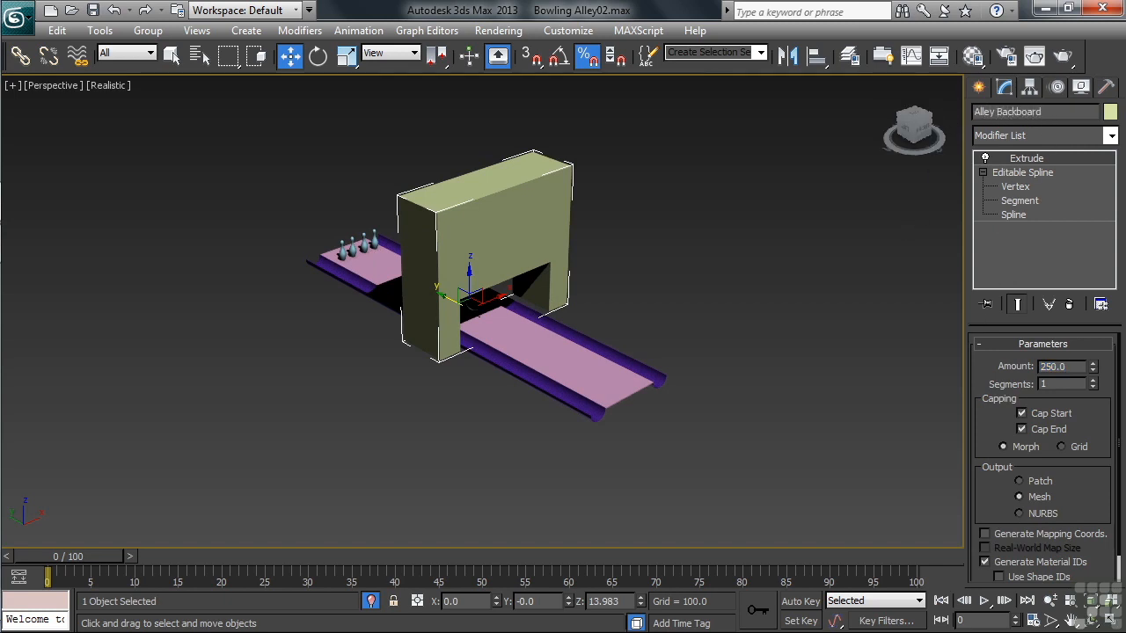
{"action": "right_click", "coordinate": [759, 373]}
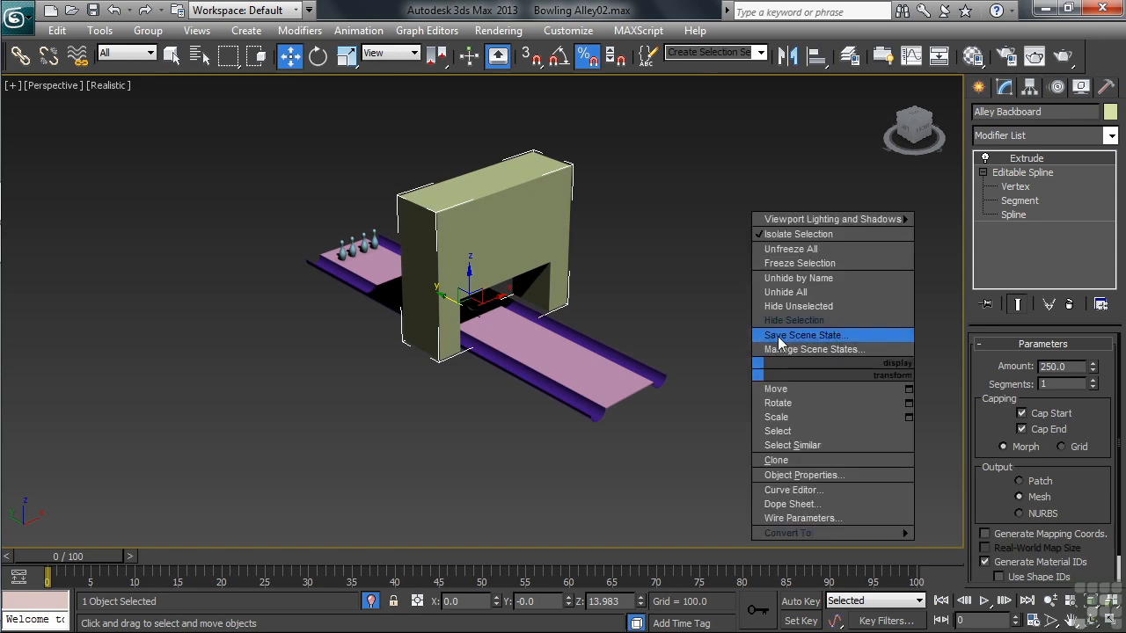
{"action": "left_click", "coordinate": [830, 293]}
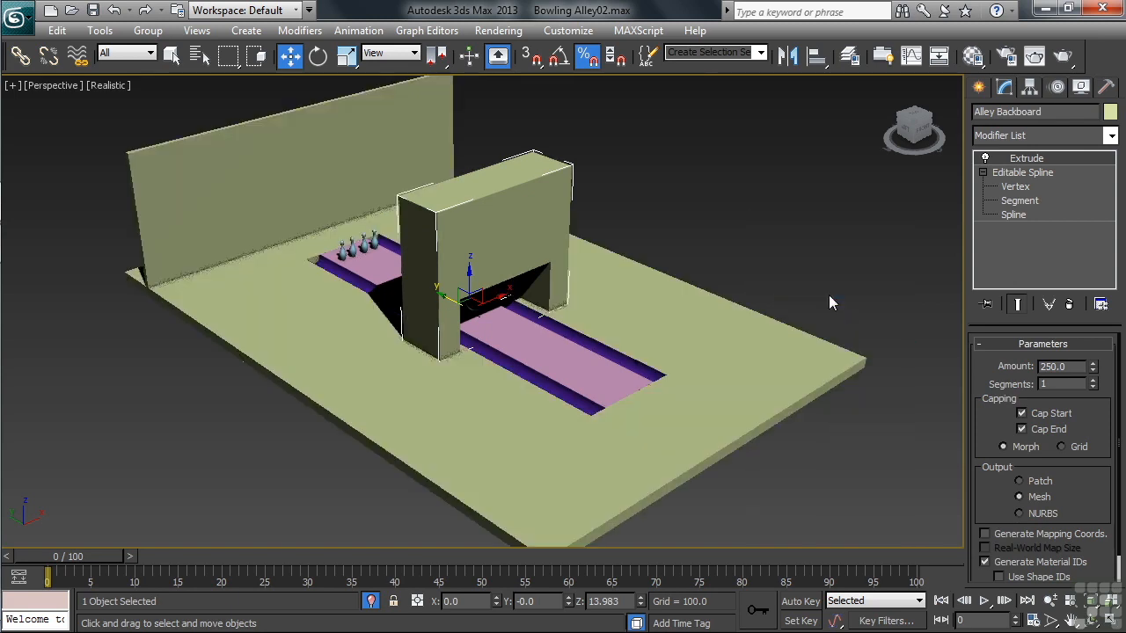
- Move the Alley Backboard along the lane to about Y 1102 so it surrounds the pins
{"action": "left_click_drag", "start_coordinate": [450, 300], "coordinate": [314, 223]}
{"action": "middle_click_drag", "start_coordinate": [370, 366], "coordinate": [526, 400]}
{"action": "scroll", "coordinate": [467, 463], "scroll_direction": "up", "scroll_amount": 4}
{"action": "scroll", "coordinate": [467, 463], "scroll_direction": "down", "scroll_amount": 2}
{"action": "left_click_drag", "start_coordinate": [341, 377], "coordinate": [325, 376]}
{"action": "middle_click_drag", "start_coordinate": [445, 450], "coordinate": [431, 460], "text": "alt"}
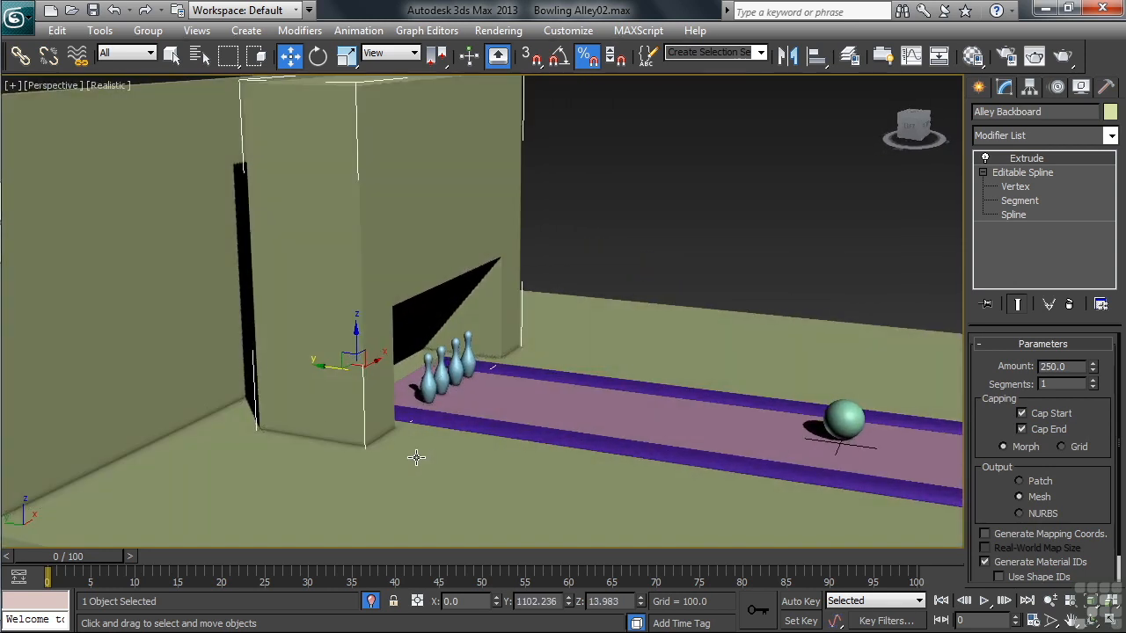
- Move the Back Wall along Y to about 1128 so it meets the rear of the Alley Backboard
{"action": "left_click", "coordinate": [220, 366]}
{"action": "left_click_drag", "start_coordinate": [259, 222], "coordinate": [313, 241]}
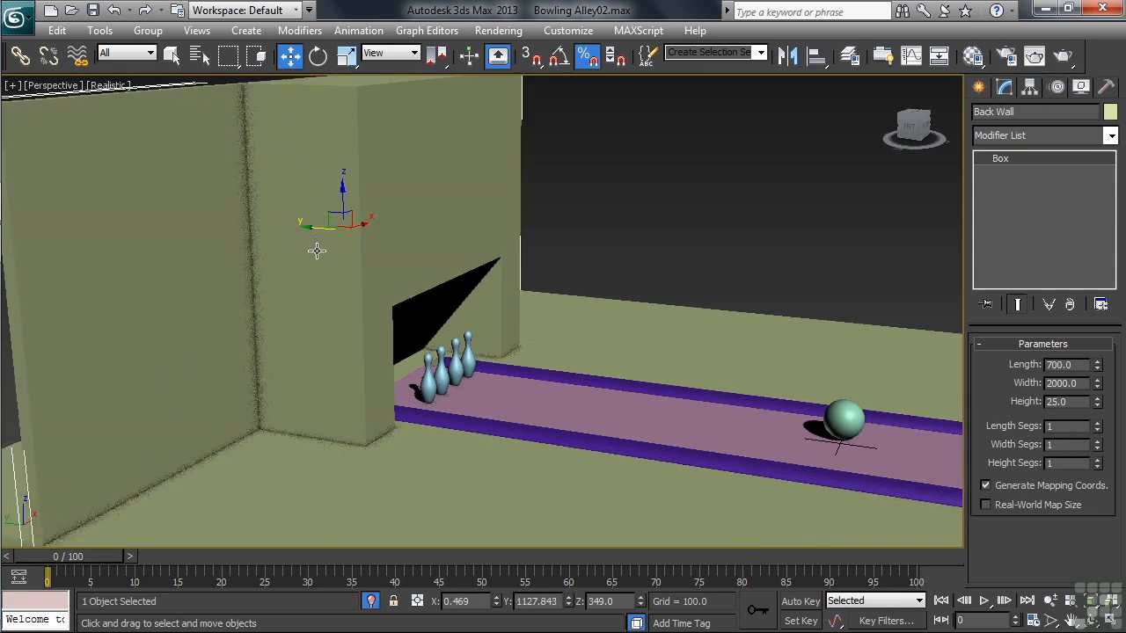
{"action": "scroll", "coordinate": [492, 478], "scroll_direction": "down", "scroll_amount": 5}
{"action": "middle_click_drag", "start_coordinate": [557, 456], "coordinate": [505, 443], "text": "alt"}
{"action": "scroll", "coordinate": [548, 472], "scroll_direction": "down", "scroll_amount": 3}
{"action": "scroll", "coordinate": [505, 443], "scroll_direction": "up", "scroll_amount": 3}
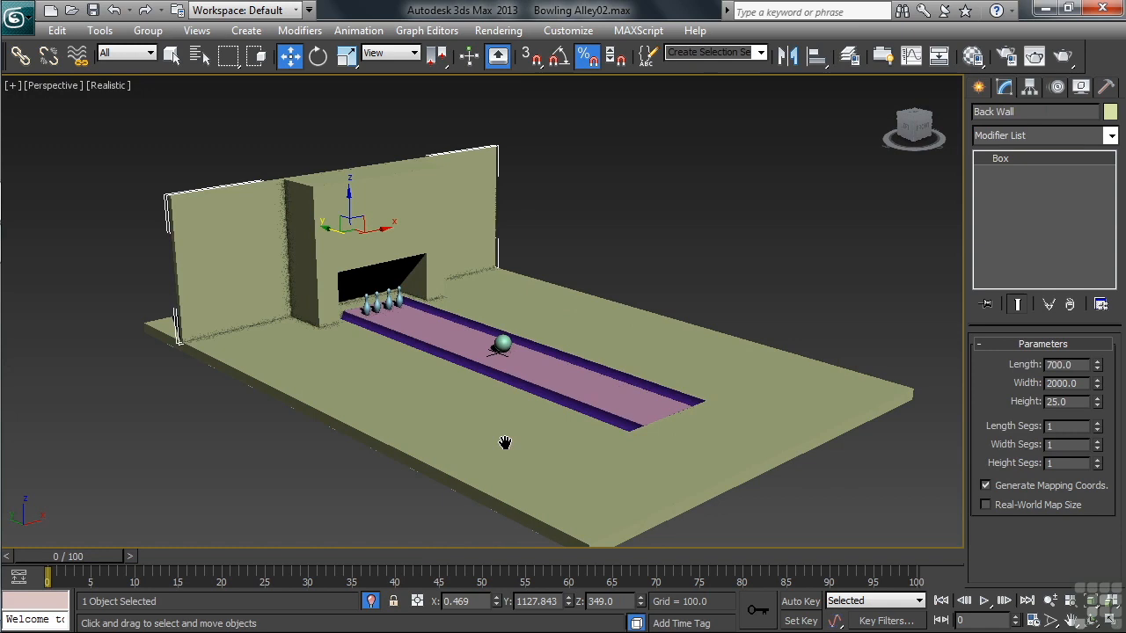